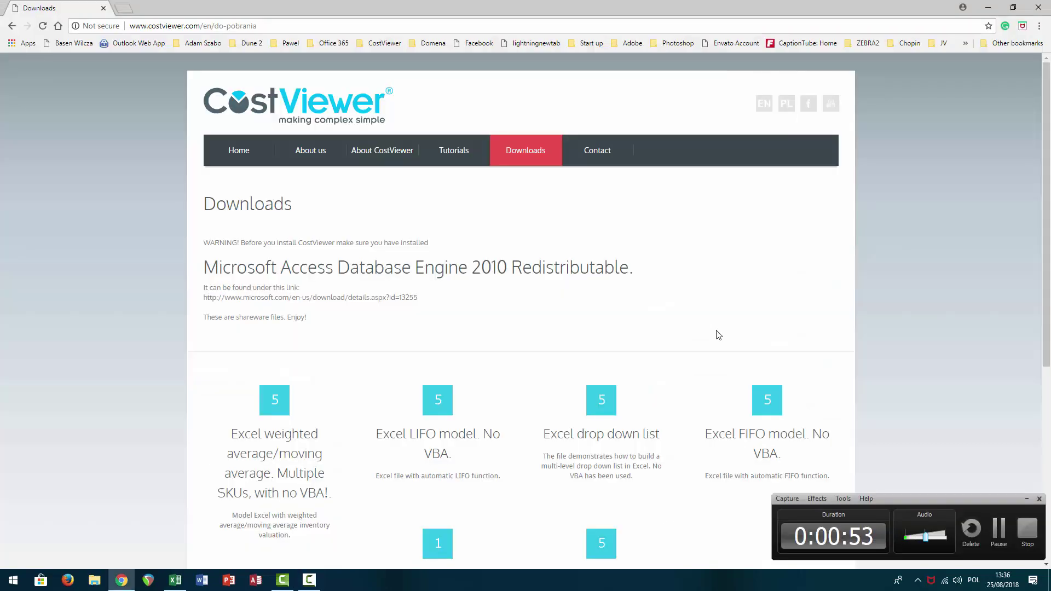
# Open the English Downloads page of the CostViewer site and download the Excel weighted average/moving average model for multiple SKUs.
pyautogui.click(239, 115)
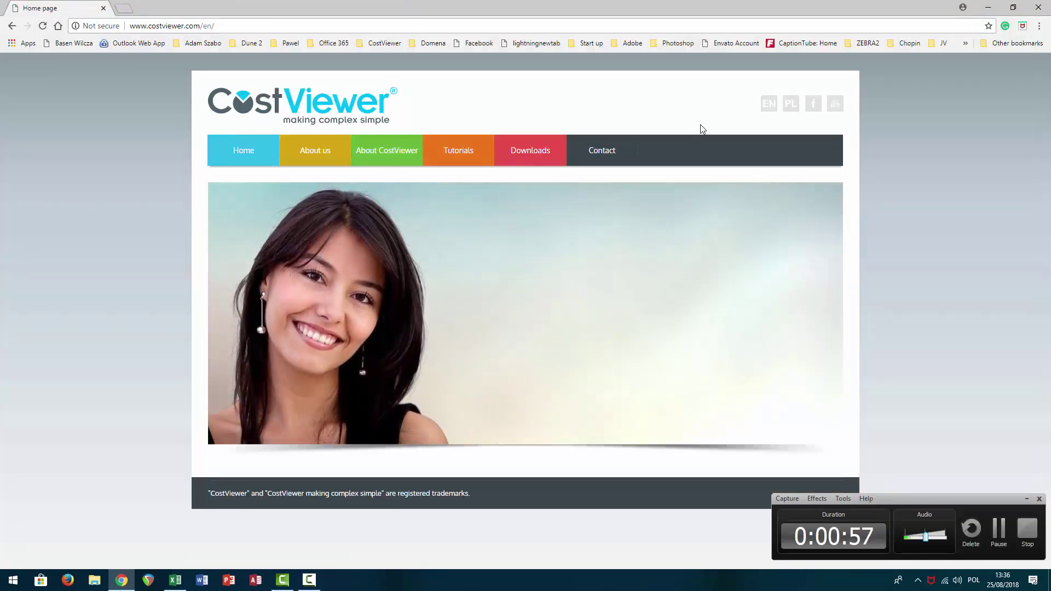
pyautogui.click(769, 111)
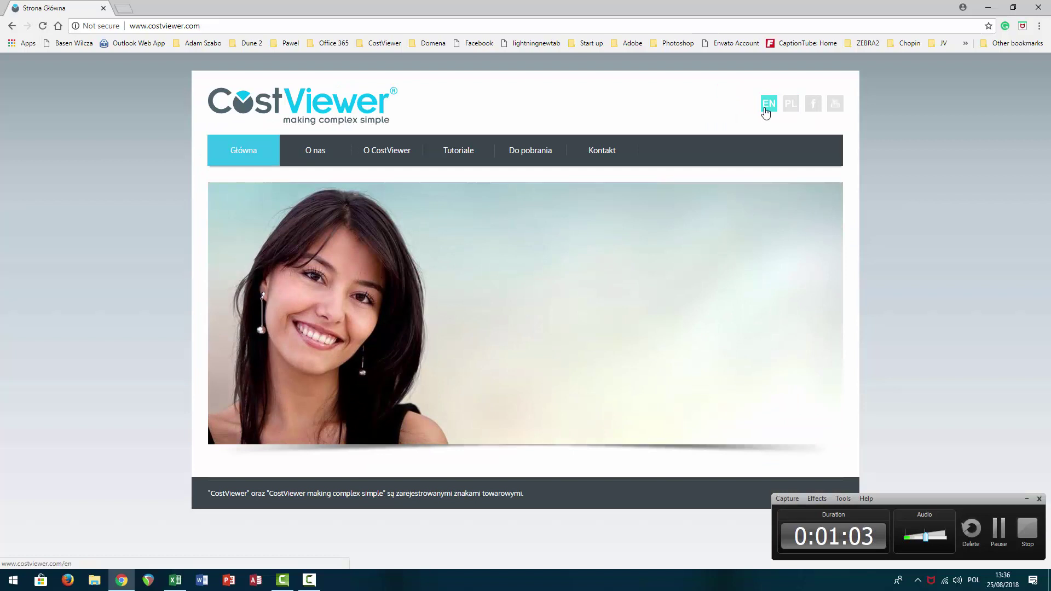
pyautogui.click(766, 112)
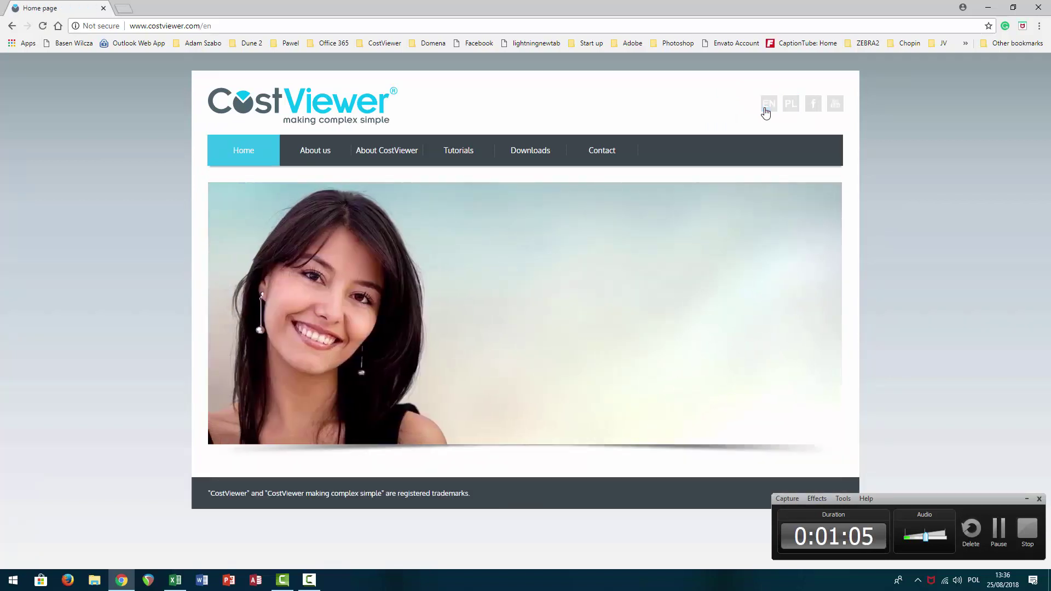
pyautogui.click(512, 163)
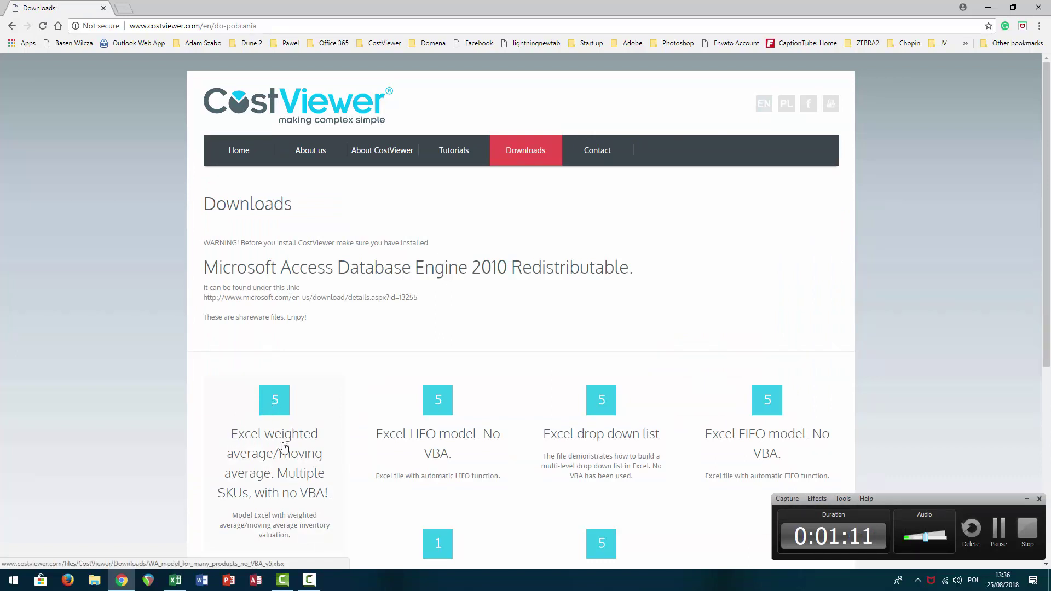
pyautogui.click(267, 414)
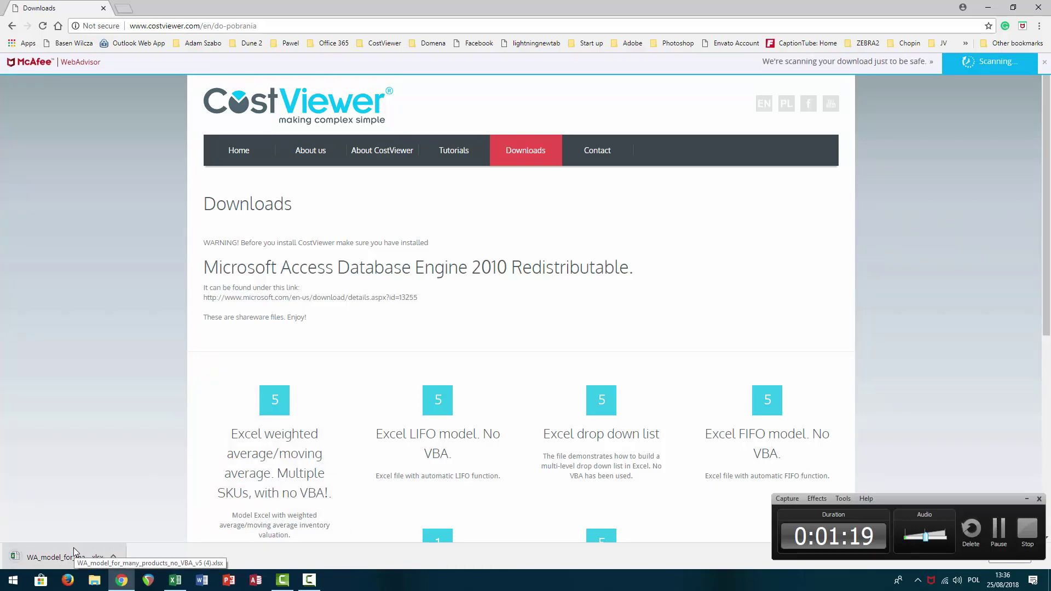
# Switch to the WA_model_for_many_products_no_VBA_v5 workbook in Excel and examine its SKU list and the purchase and usage input areas.
pyautogui.hotkey('alt', 'Tab')
pyautogui.hotkey('alt', 'Tab')
pyautogui.hotkey('alt', 'Tab')
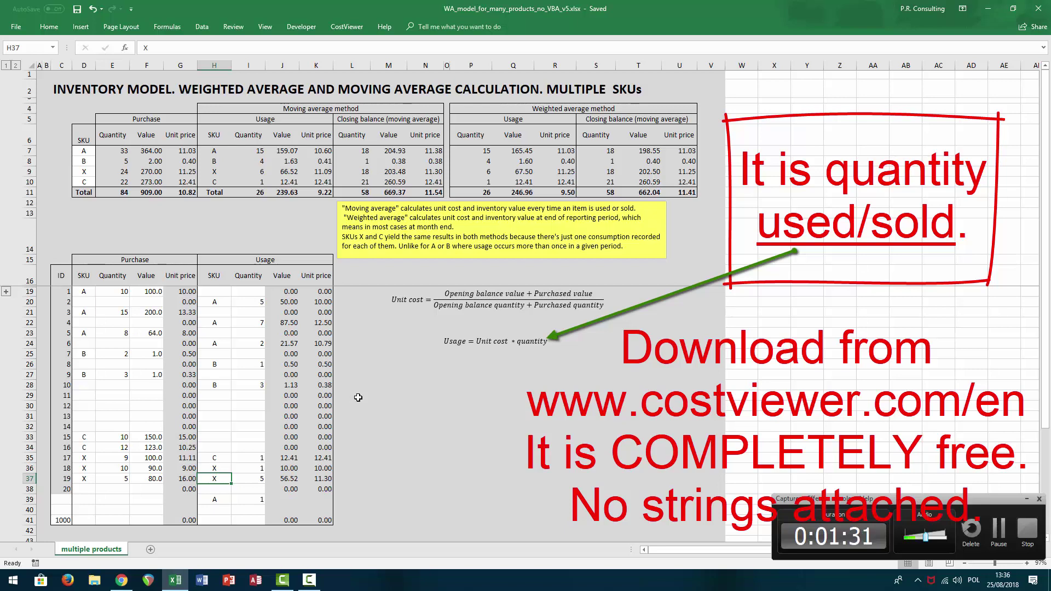
pyautogui.click(370, 357)
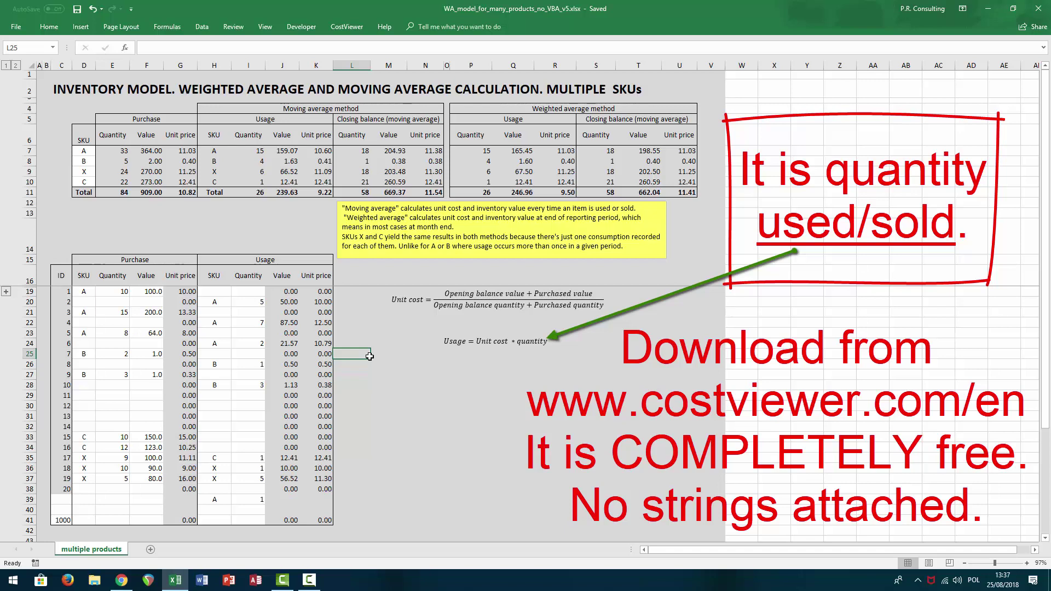
pyautogui.moveTo(84, 151); pyautogui.dragTo(82, 181)
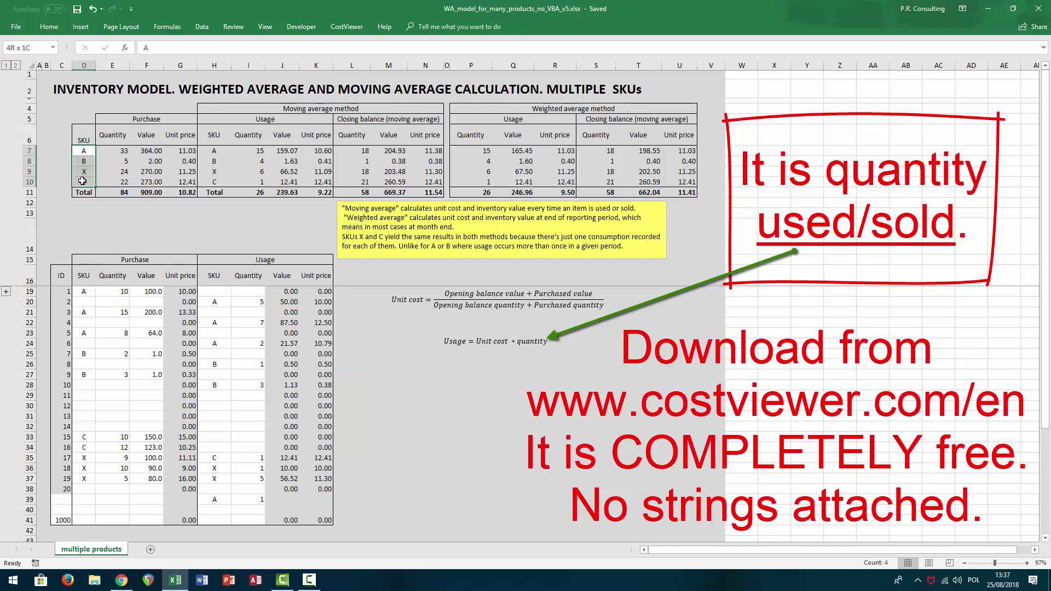
pyautogui.moveTo(84, 291); pyautogui.dragTo(139, 514)
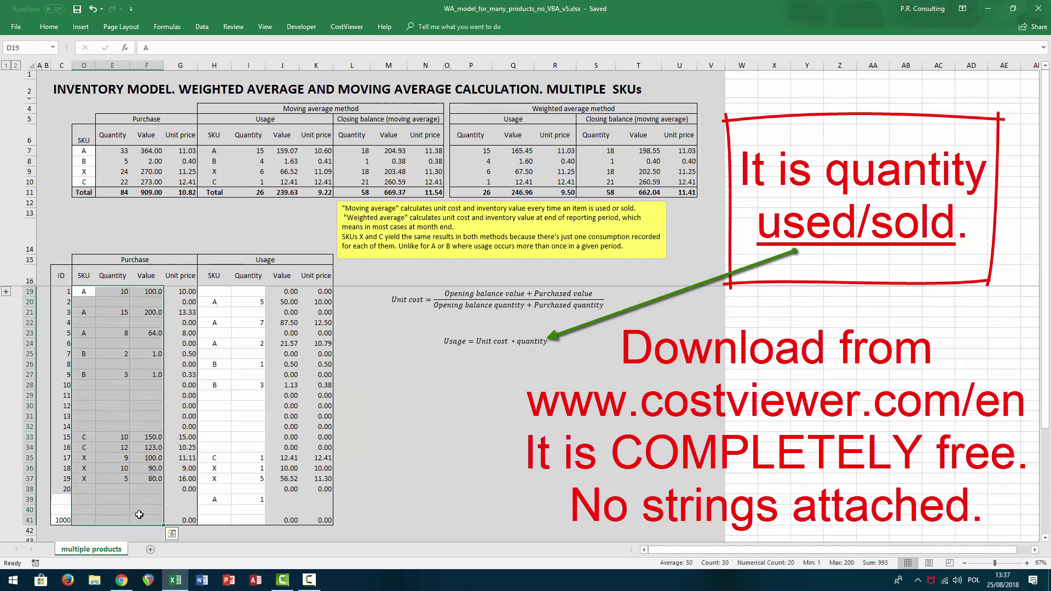
pyautogui.moveTo(209, 292); pyautogui.dragTo(249, 520)
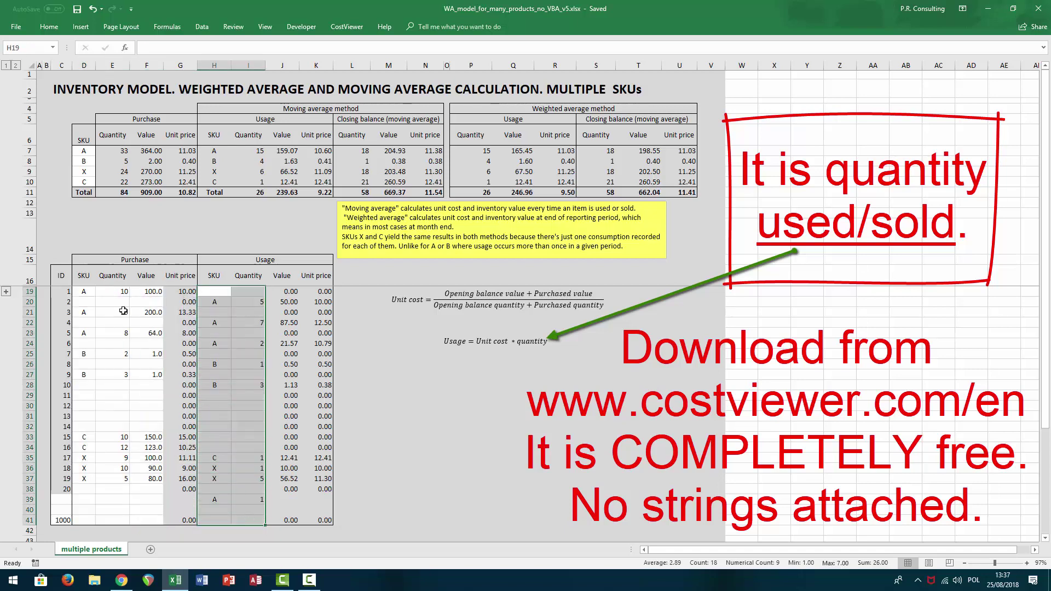
# Examine the first purchase of SKU A in row 19, including its quantity, value and unit price.
pyautogui.moveTo(84, 291); pyautogui.dragTo(144, 292)
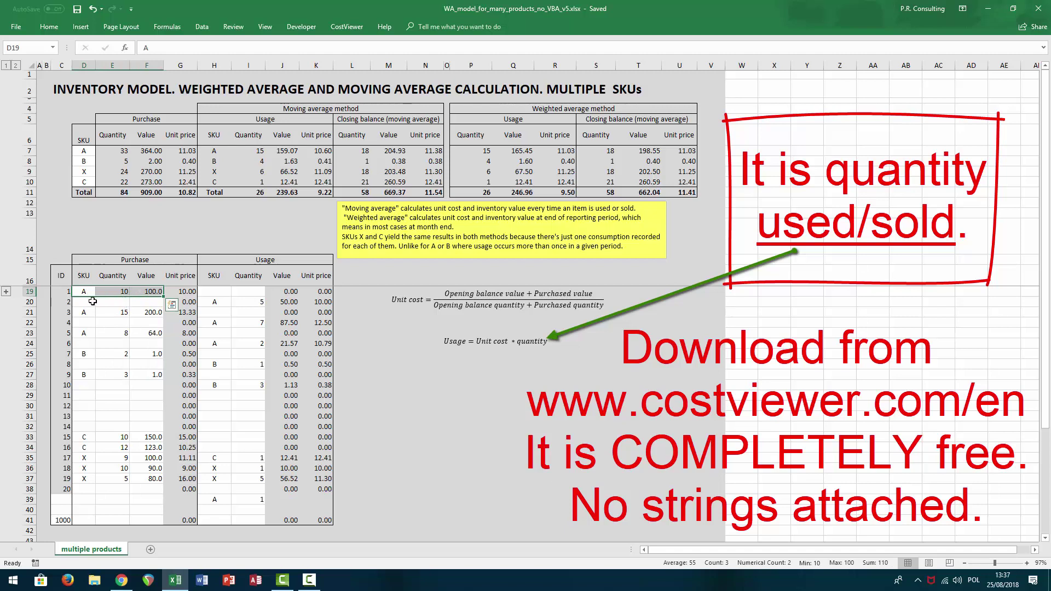
pyautogui.click(104, 291)
pyautogui.click(142, 291)
pyautogui.press('Right')
# Try copying the SKU A usage entry in H20:I20 one row up to row 19, and undo the paste.
pyautogui.moveTo(216, 301); pyautogui.dragTo(262, 302)
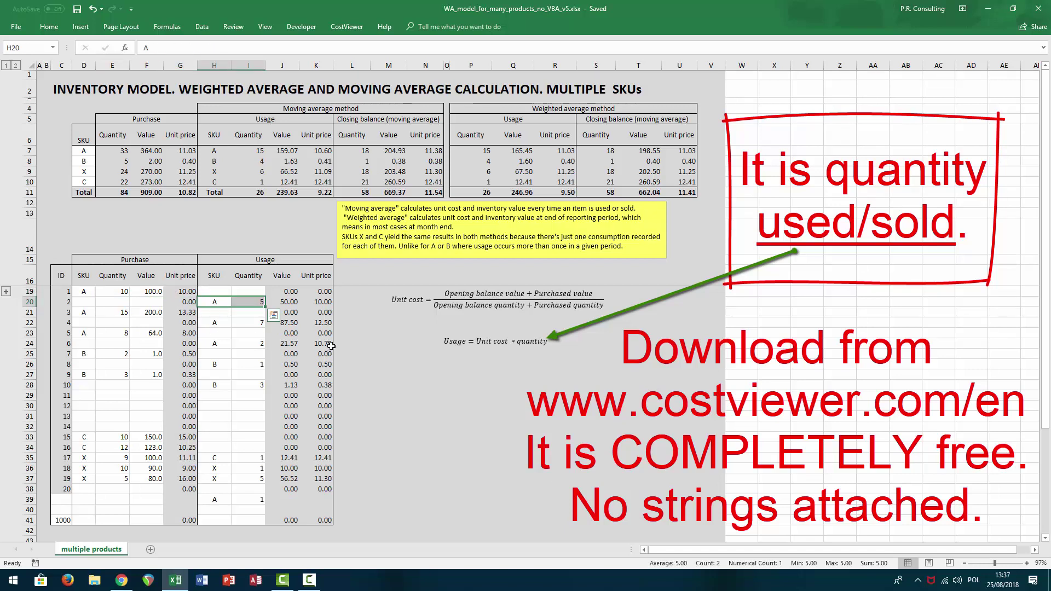
pyautogui.hotkey('ctrl', 'c')
pyautogui.press('Up')
pyautogui.hotkey('ctrl', 'v')
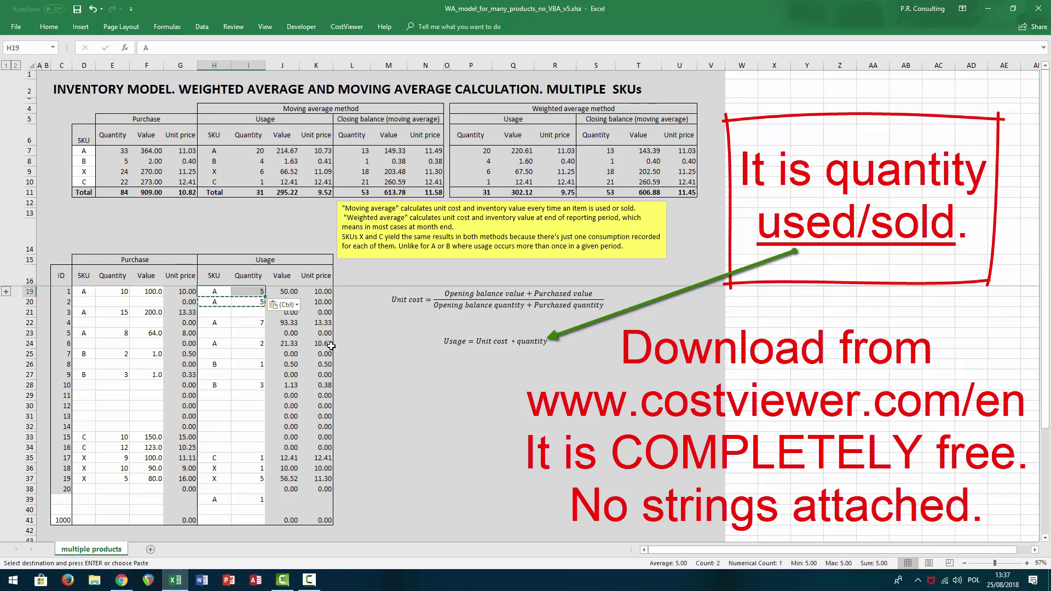
pyautogui.hotkey('ctrl', 'z')
pyautogui.press('Down')
pyautogui.press('Escape')
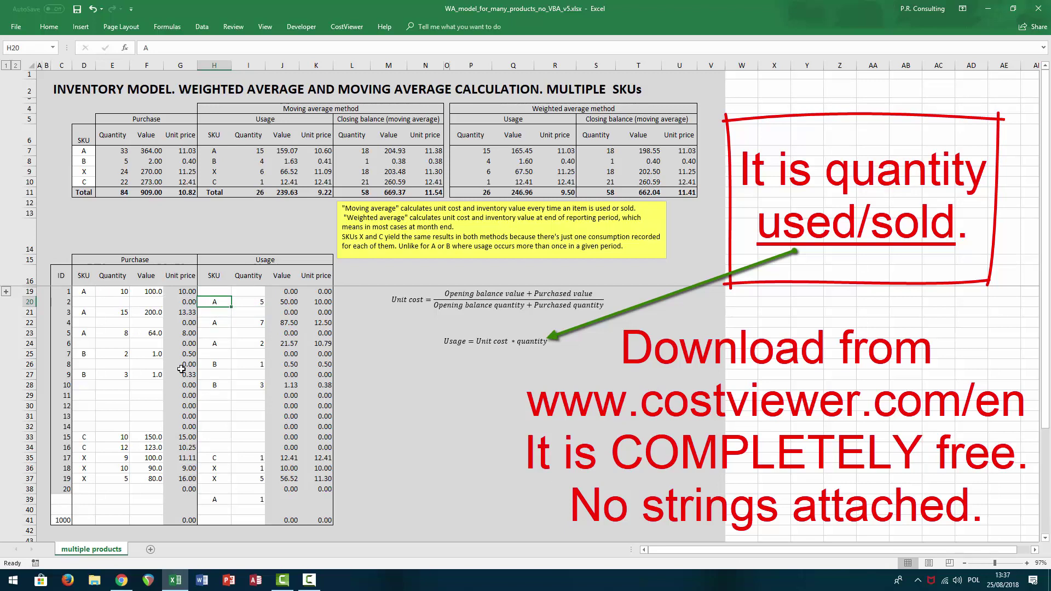
# Examine the second purchase of SKU A in row 21 and the usage quantity and unit price in row 22.
pyautogui.moveTo(81, 313); pyautogui.dragTo(155, 313)
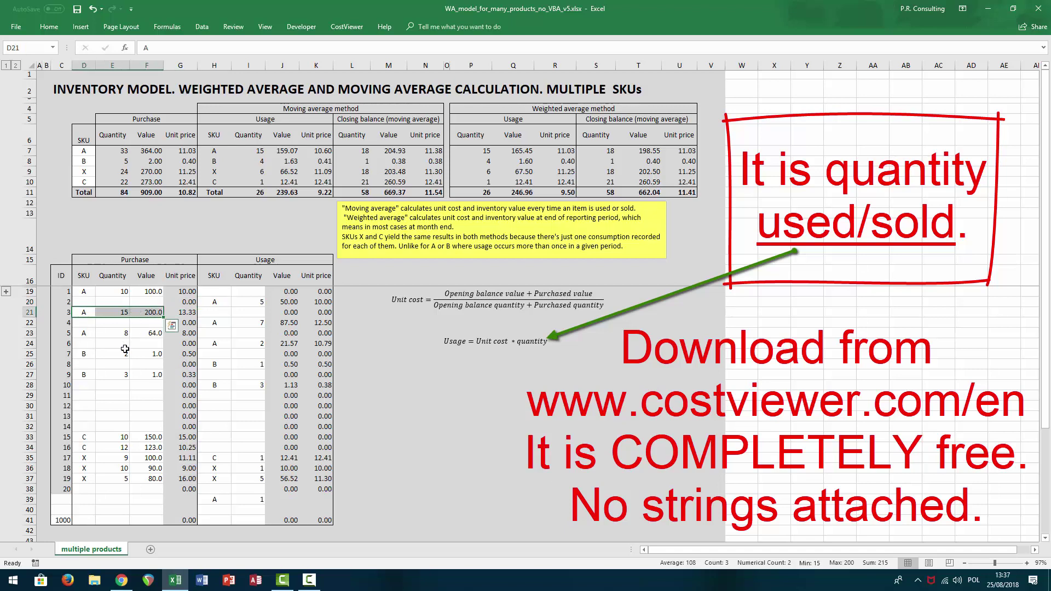
pyautogui.click(105, 312)
pyautogui.click(154, 313)
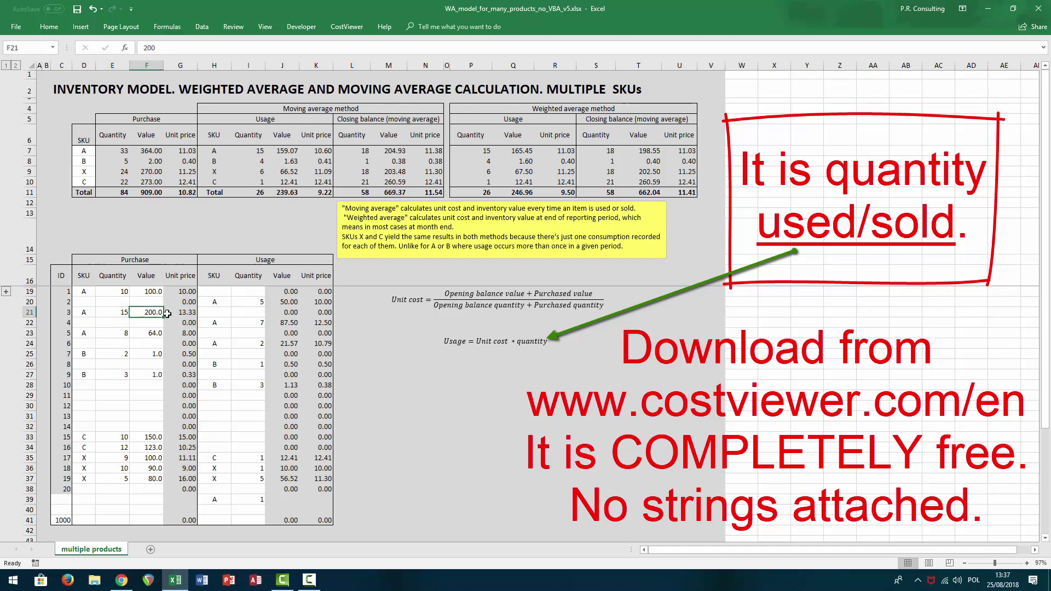
pyautogui.click(167, 313)
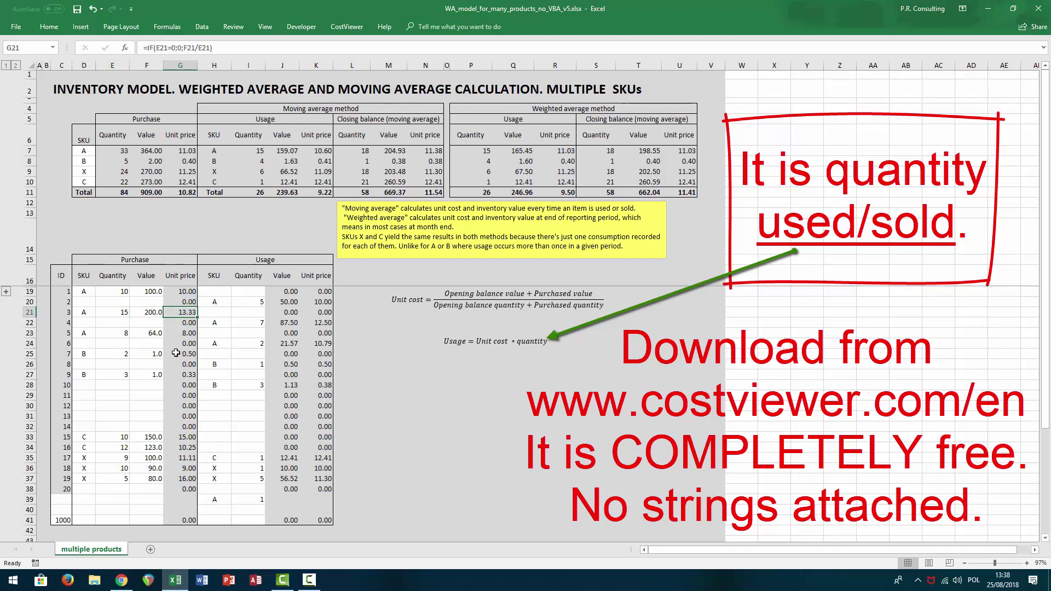
pyautogui.click(207, 323)
pyautogui.click(257, 323)
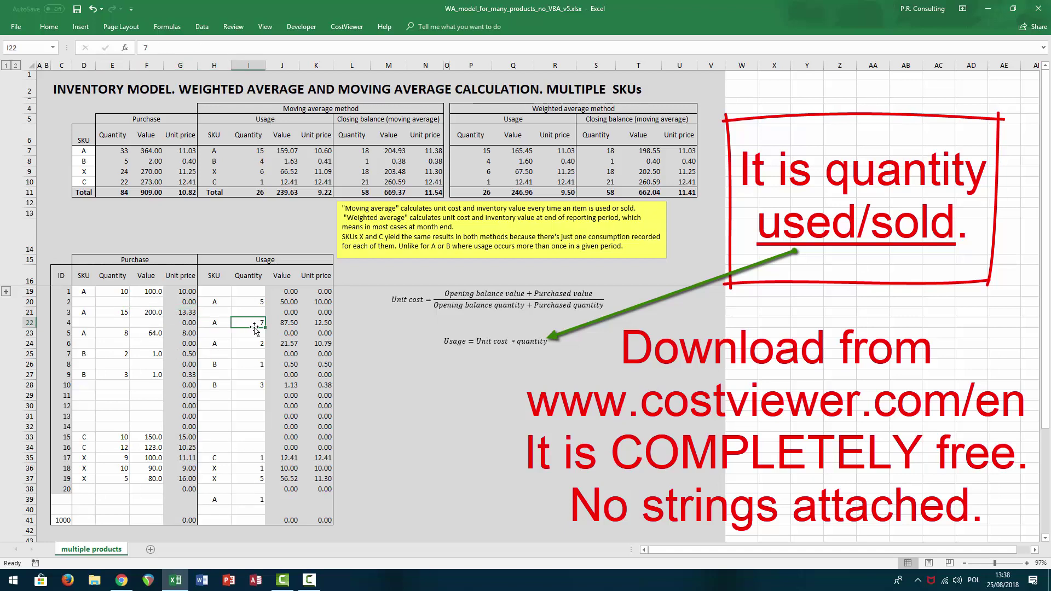
pyautogui.click(313, 325)
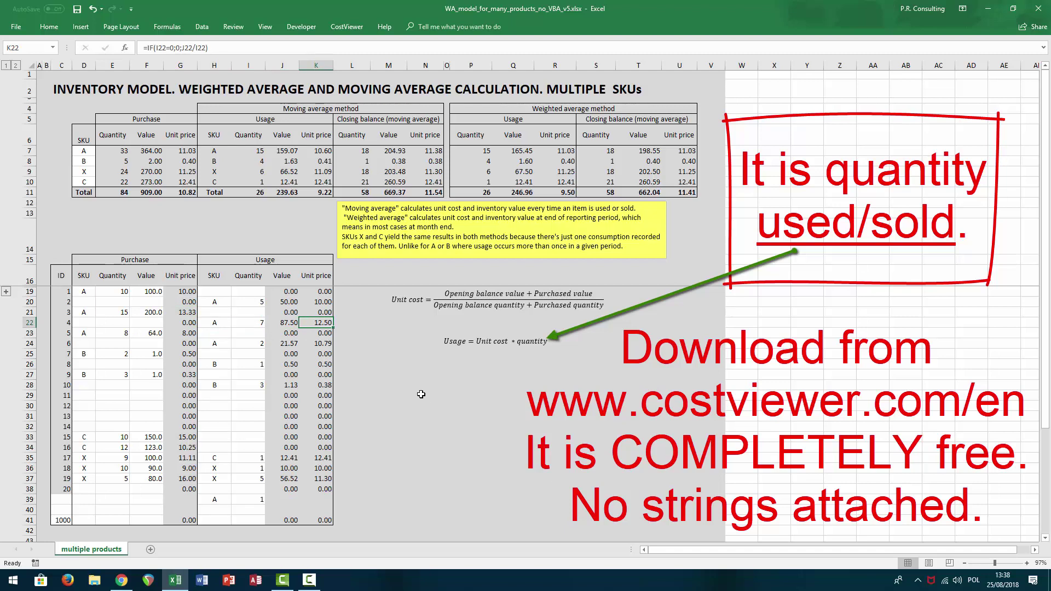
# Review the values and quantities of the first two SKU A purchases together with the row 20 usage behind the moving average.
pyautogui.moveTo(146, 292); pyautogui.dragTo(144, 312)
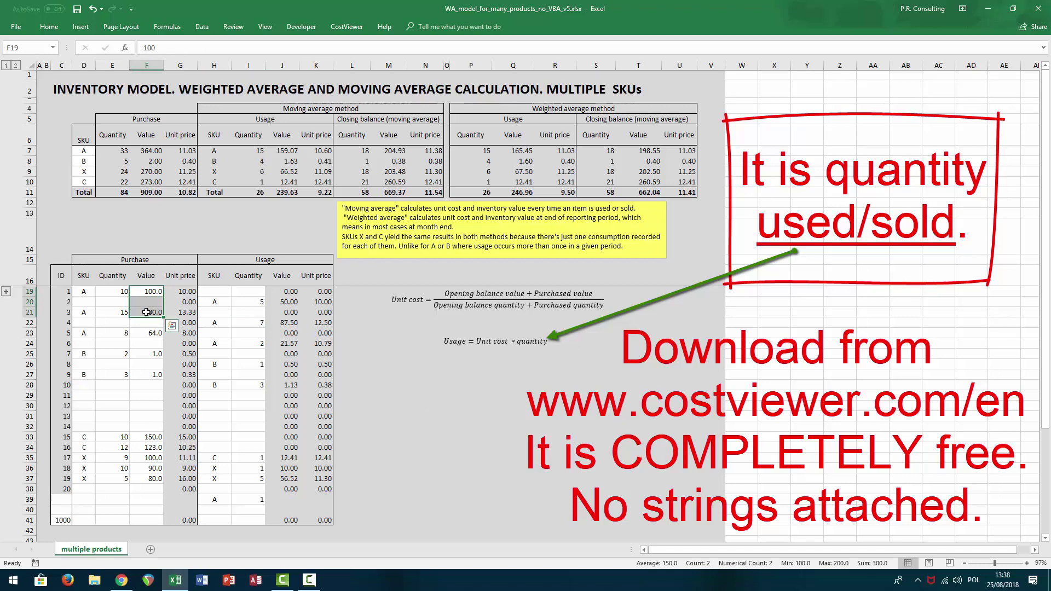
pyautogui.click(279, 302)
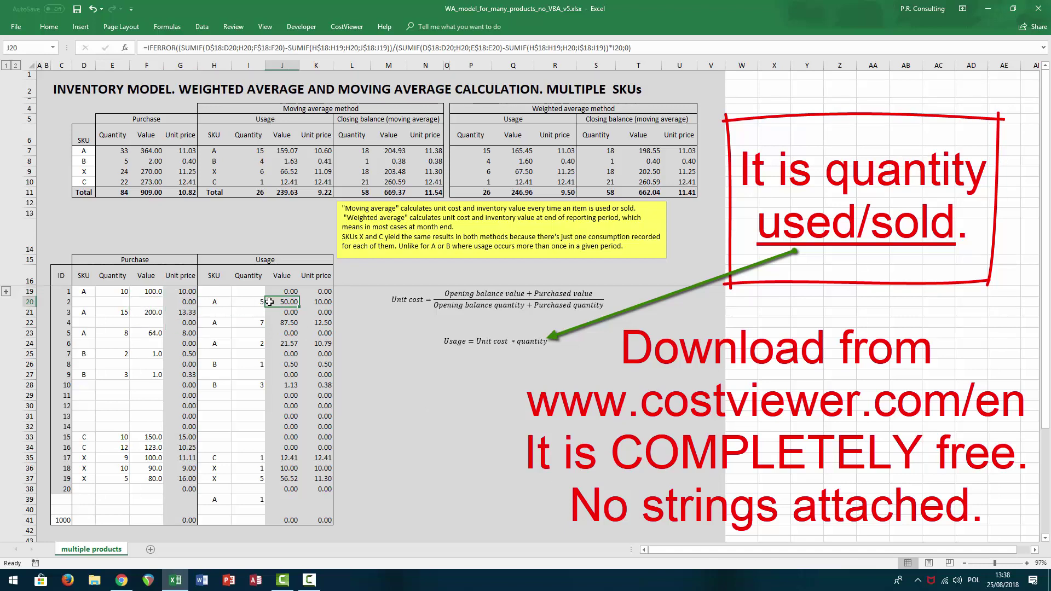
pyautogui.moveTo(211, 303); pyautogui.dragTo(254, 302)
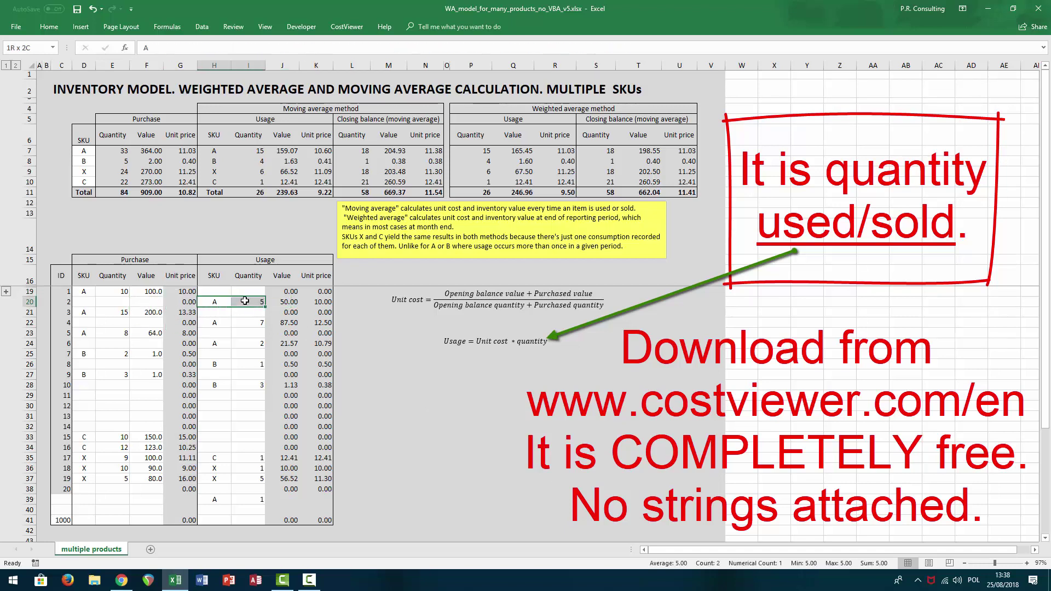
pyautogui.click(28, 312)
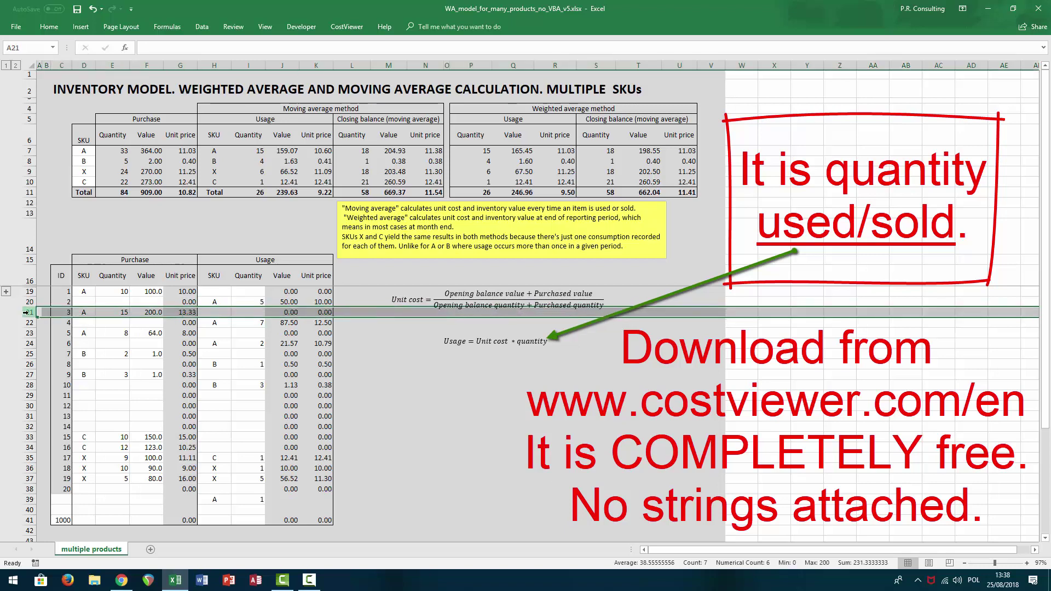
pyautogui.moveTo(152, 291); pyautogui.dragTo(153, 313)
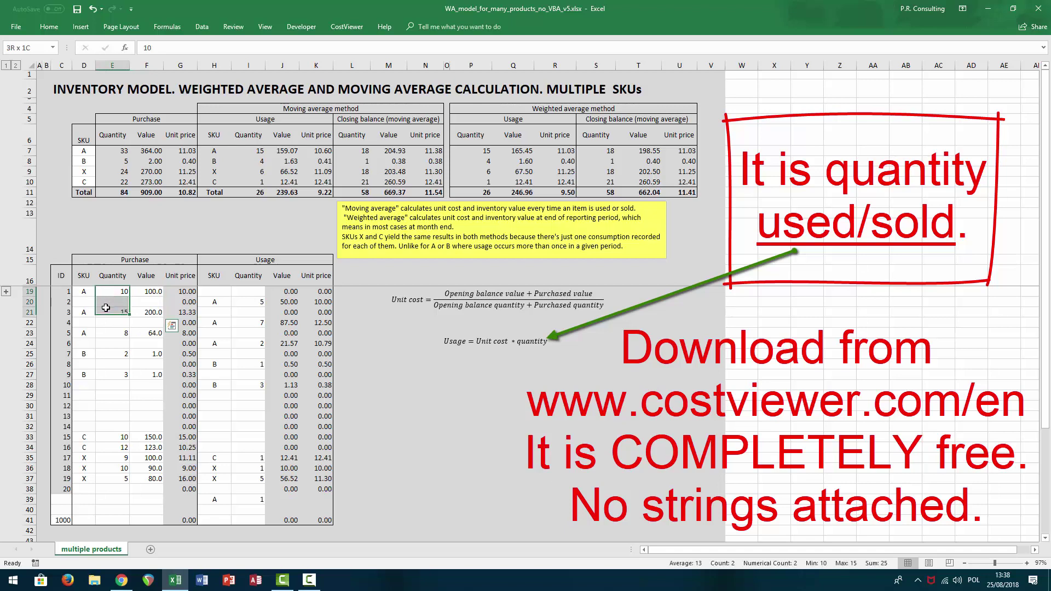
pyautogui.click(253, 302)
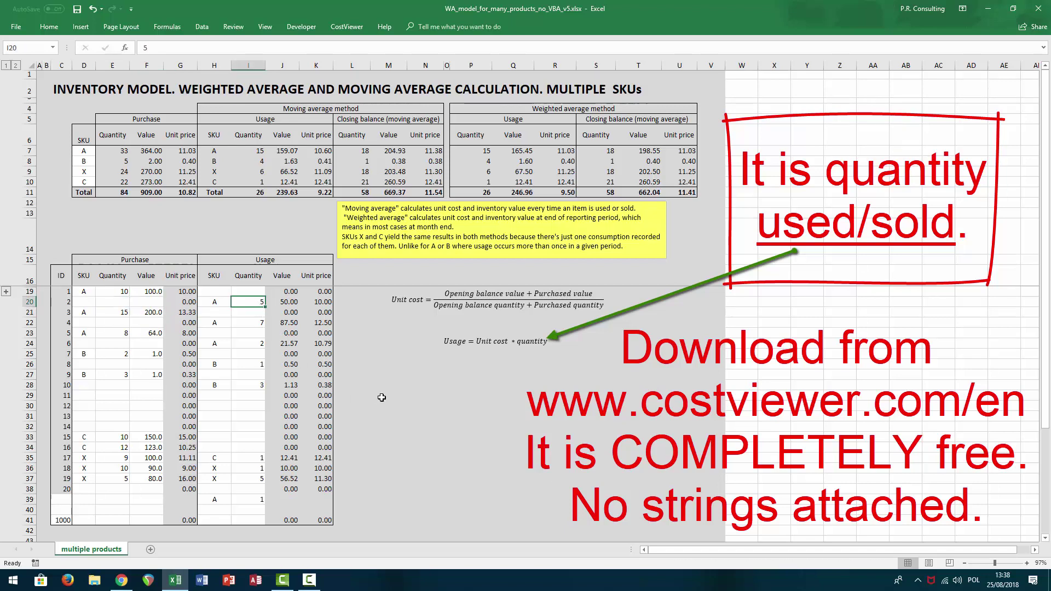
# Calculate =250/20 in cell N30 as a check of the unit cost and display it with two decimals.
pyautogui.click(419, 406)
pyautogui.write('=250/20')
pyautogui.press('Return')
pyautogui.press('Up')
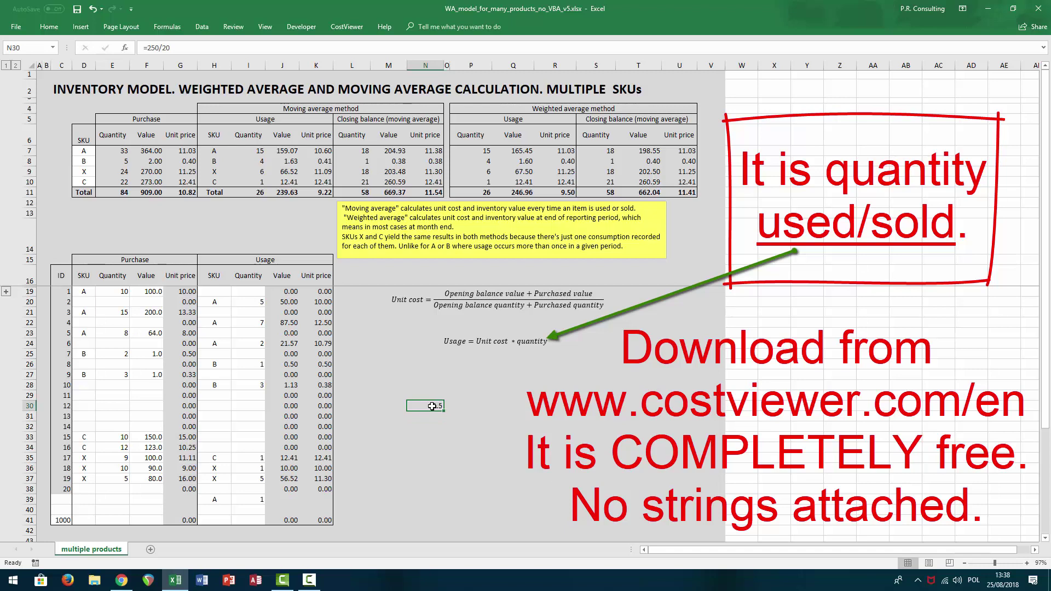
pyautogui.rightClick(431, 406)
pyautogui.click(531, 436)
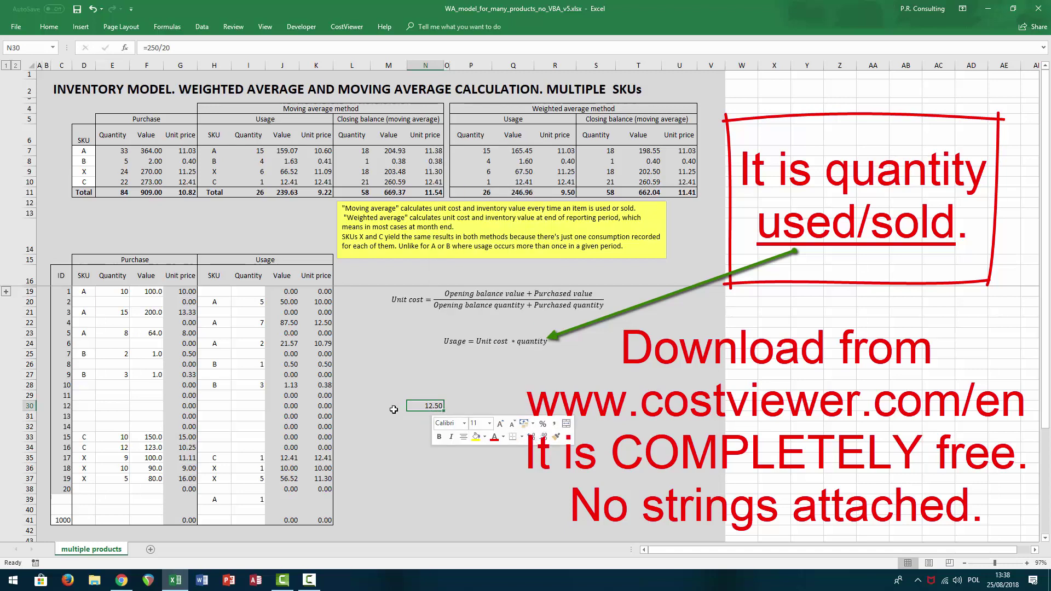
# Compare the check calculation with the row 22 usage unit price and quantity, and clear it from cell N30.
pyautogui.click(320, 322)
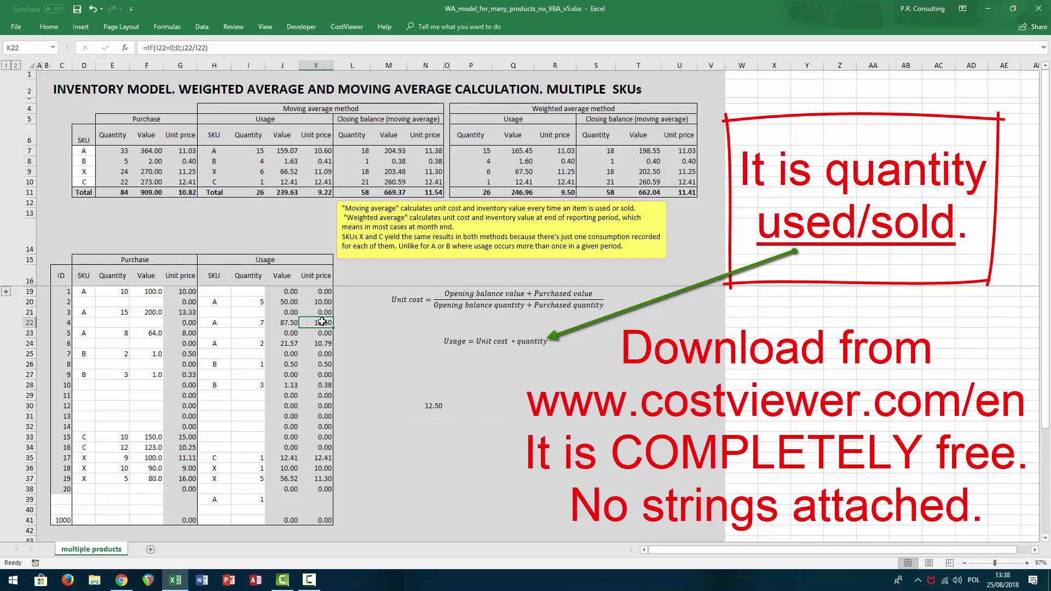
pyautogui.click(243, 325)
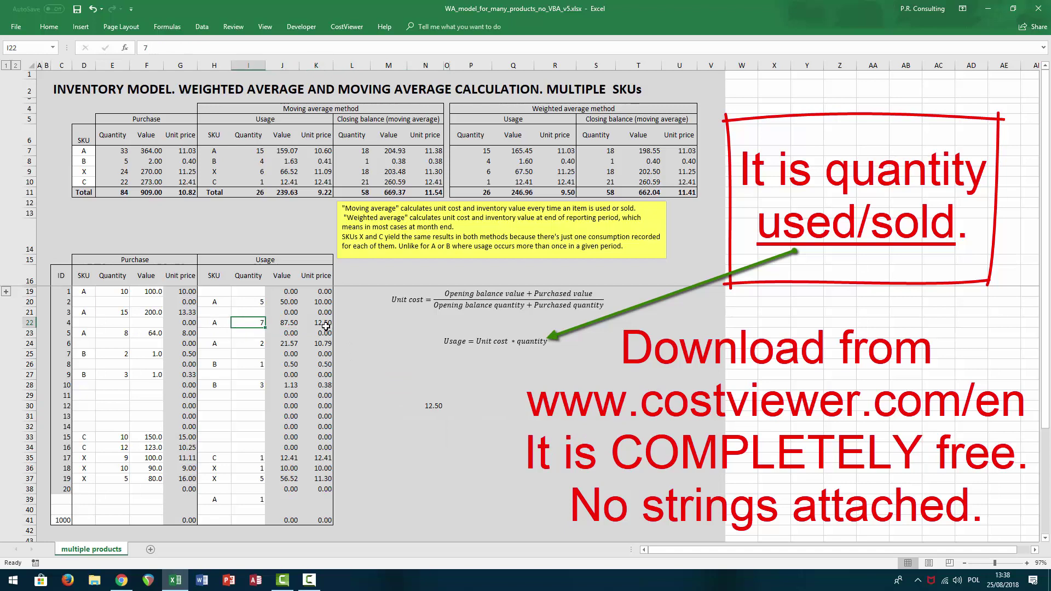
pyautogui.click(310, 323)
pyautogui.moveTo(430, 397); pyautogui.dragTo(431, 407)
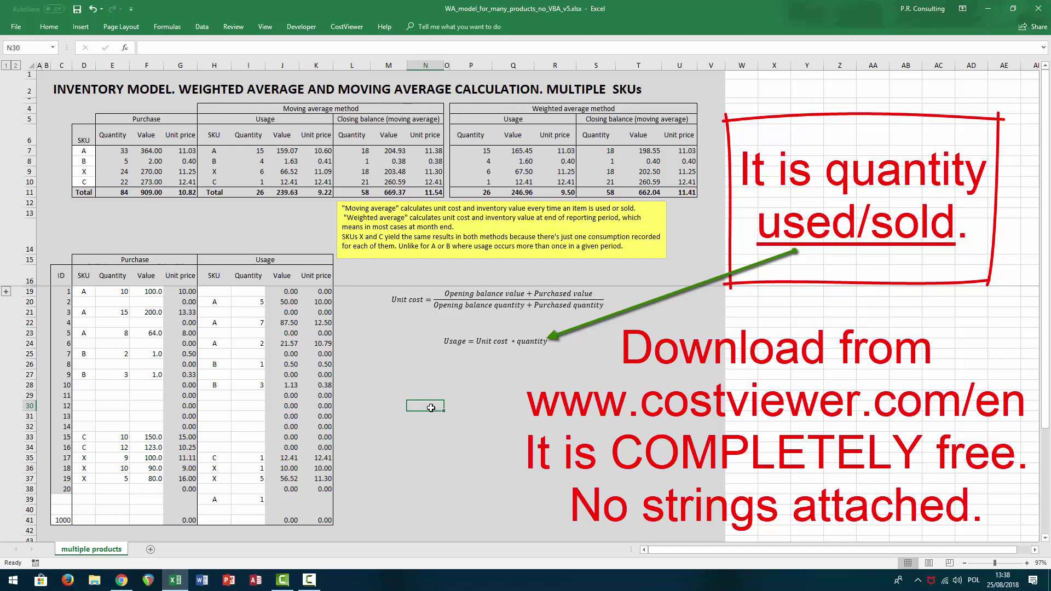
# Examine the purchase entries of SKU B in rows 25 to 27 and its usage entries in rows 26 to 28.
pyautogui.click(89, 353)
pyautogui.moveTo(103, 356); pyautogui.dragTo(142, 372)
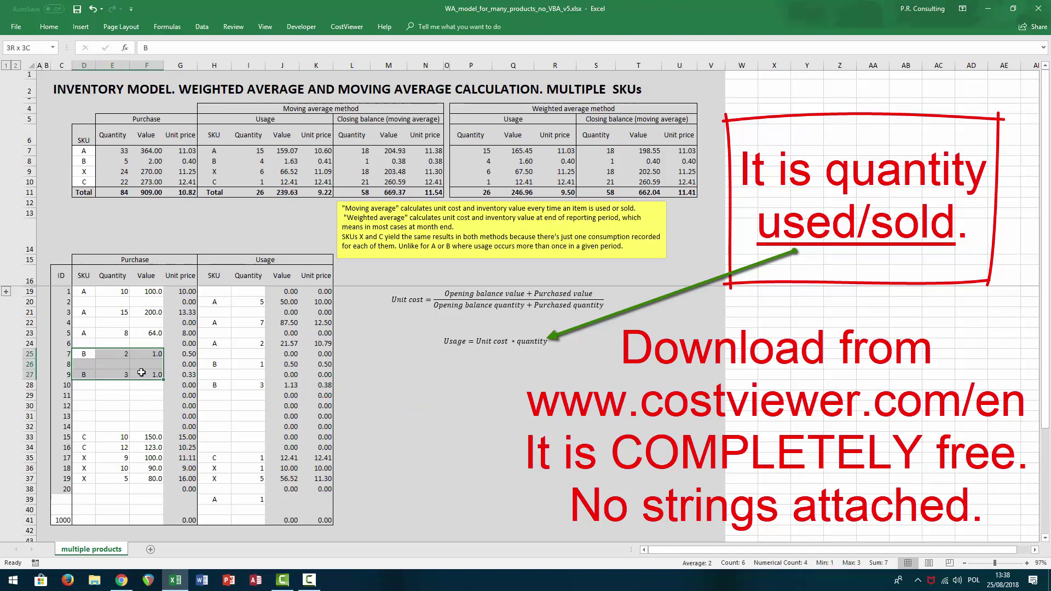
pyautogui.moveTo(203, 366); pyautogui.dragTo(238, 392)
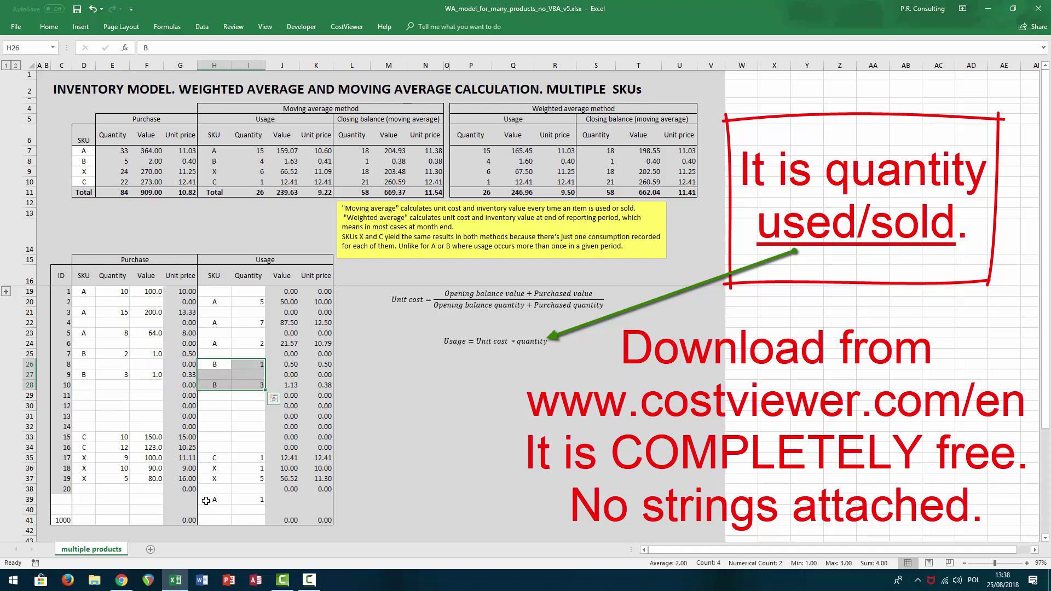
# Fill the usage value and unit price formulas from row 38 down to row 40, and extend the ID numbering through row 40.
pyautogui.moveTo(210, 503); pyautogui.dragTo(332, 512)
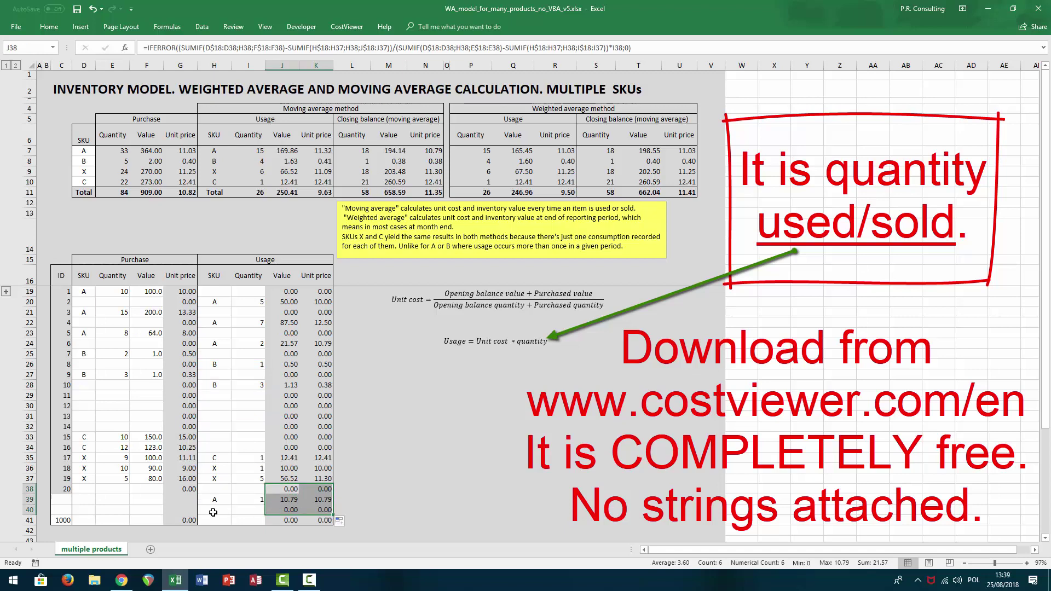
pyautogui.click(63, 491)
pyautogui.moveTo(71, 493); pyautogui.dragTo(72, 508)
pyautogui.moveTo(71, 513); pyautogui.dragTo(71, 513)
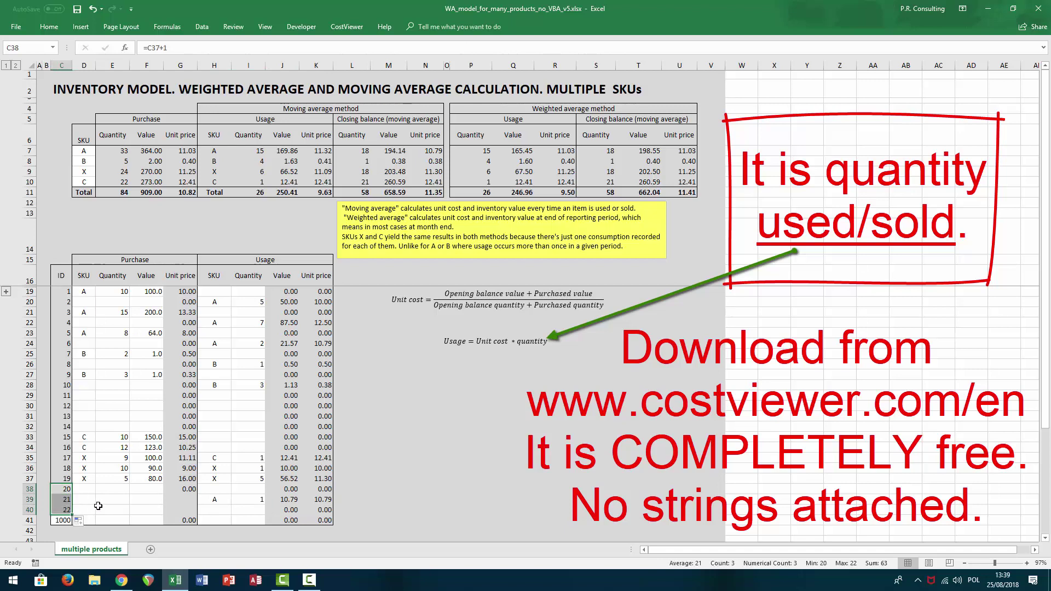
# Enter a usage of SKU B with quantity 1 in row 38.
pyautogui.click(216, 493)
pyautogui.write('B')
pyautogui.press('Tab')
pyautogui.write('1')
pyautogui.press('Return')
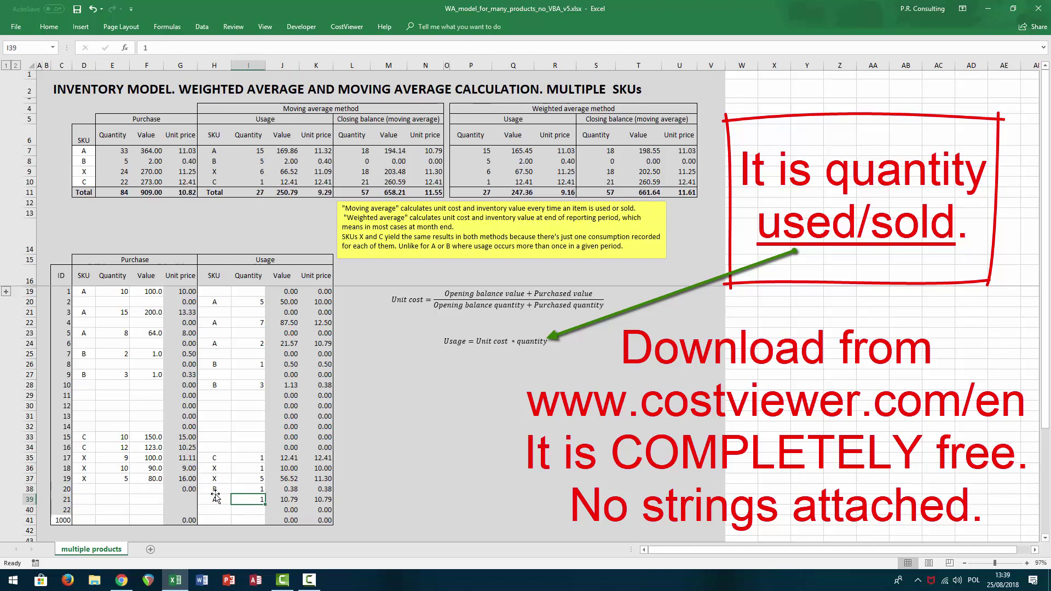
# Compare the unit prices of the usages in rows 38 and 39 with the earlier usages of SKUs A and B in rows 24 and 28.
pyautogui.click(318, 499)
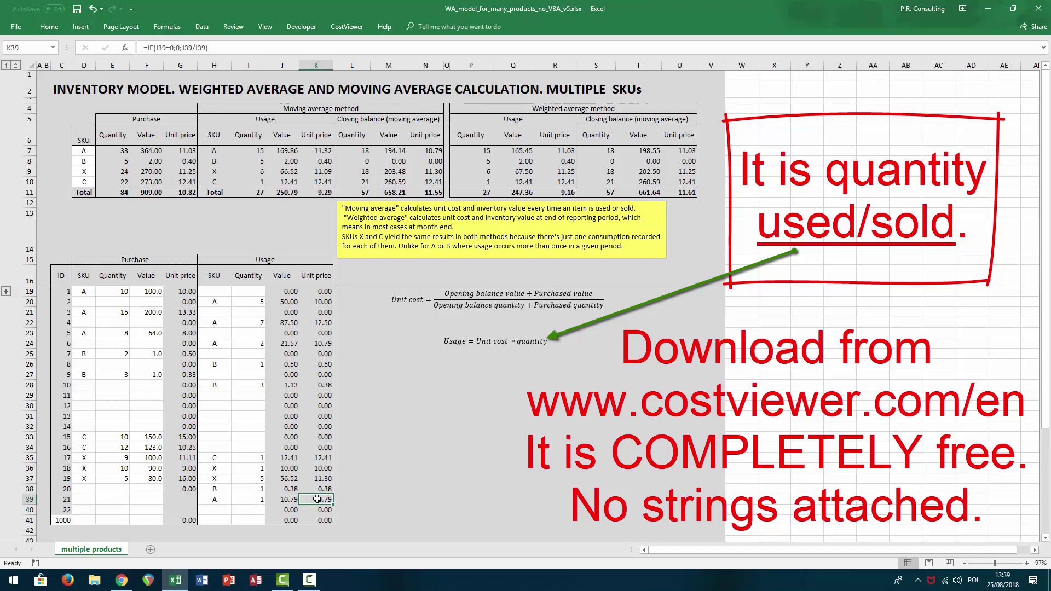
pyautogui.click(311, 344)
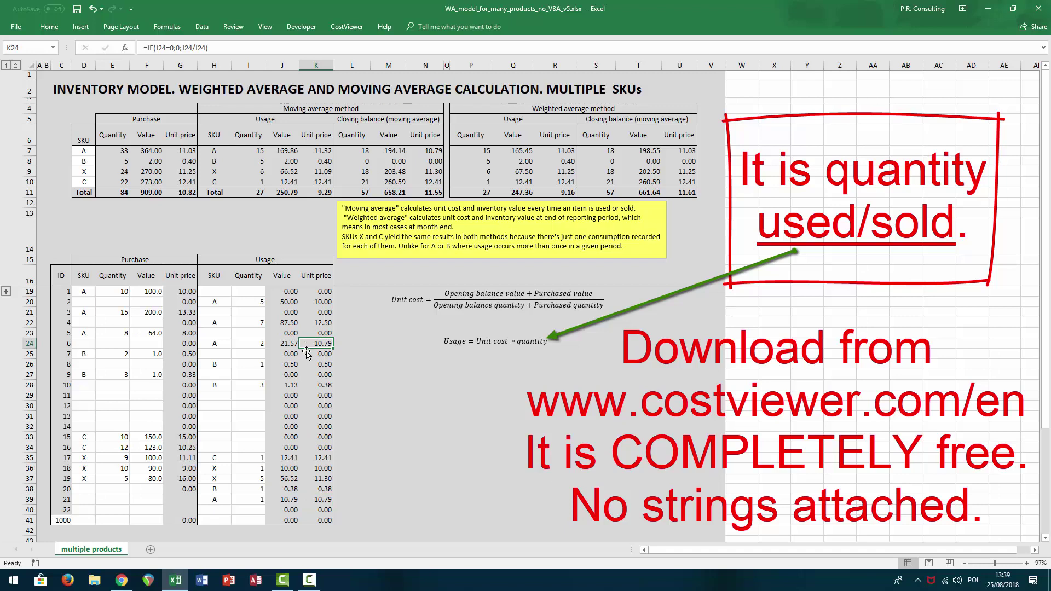
pyautogui.click(313, 489)
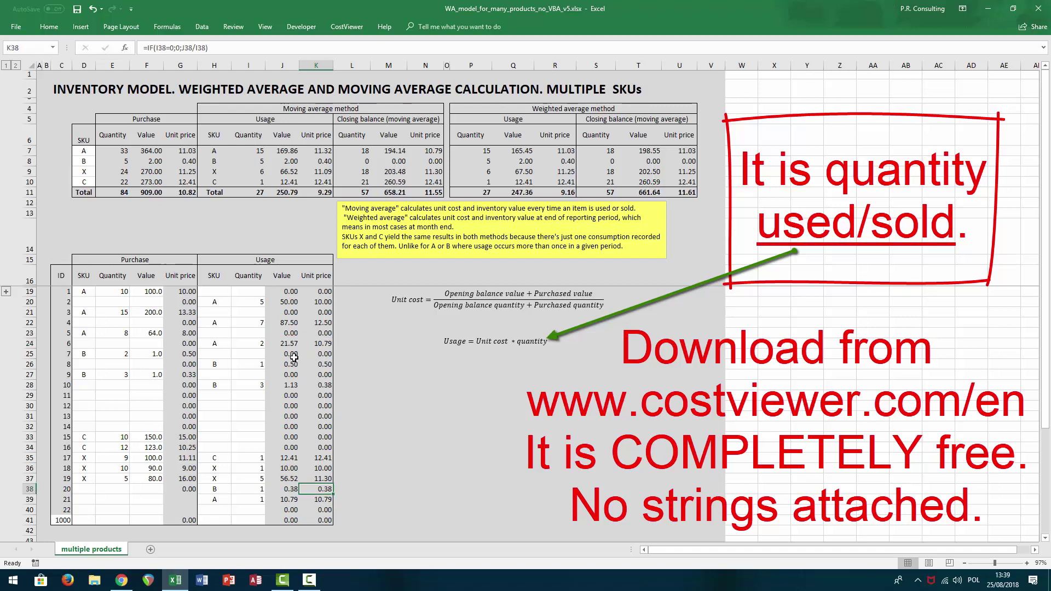
pyautogui.click(311, 386)
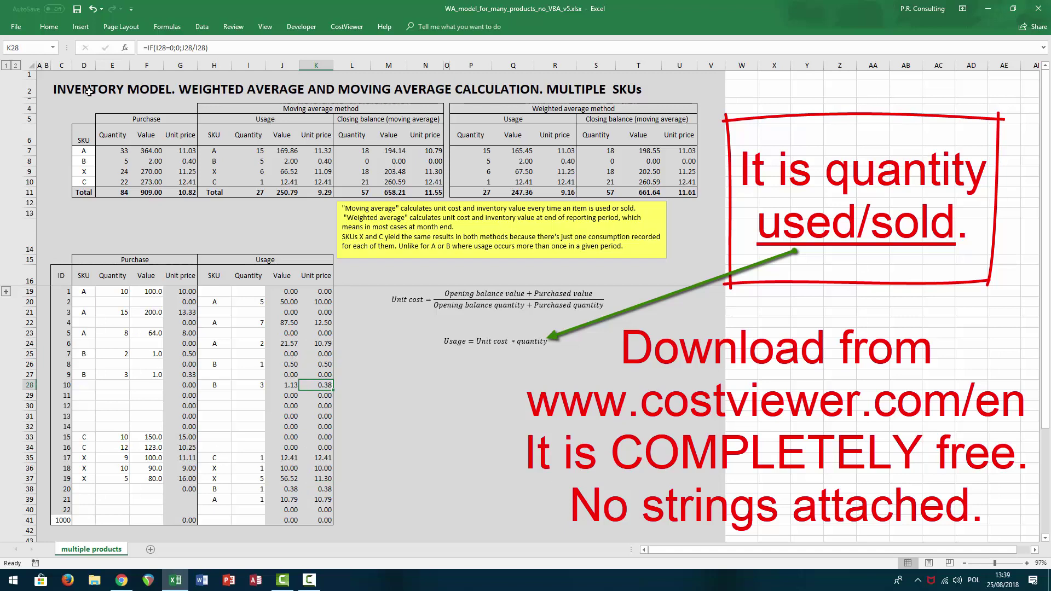
# Examine the summary table by SKU and its moving average and weighted average sections.
pyautogui.moveTo(80, 100); pyautogui.dragTo(699, 196)
pyautogui.click(79, 236)
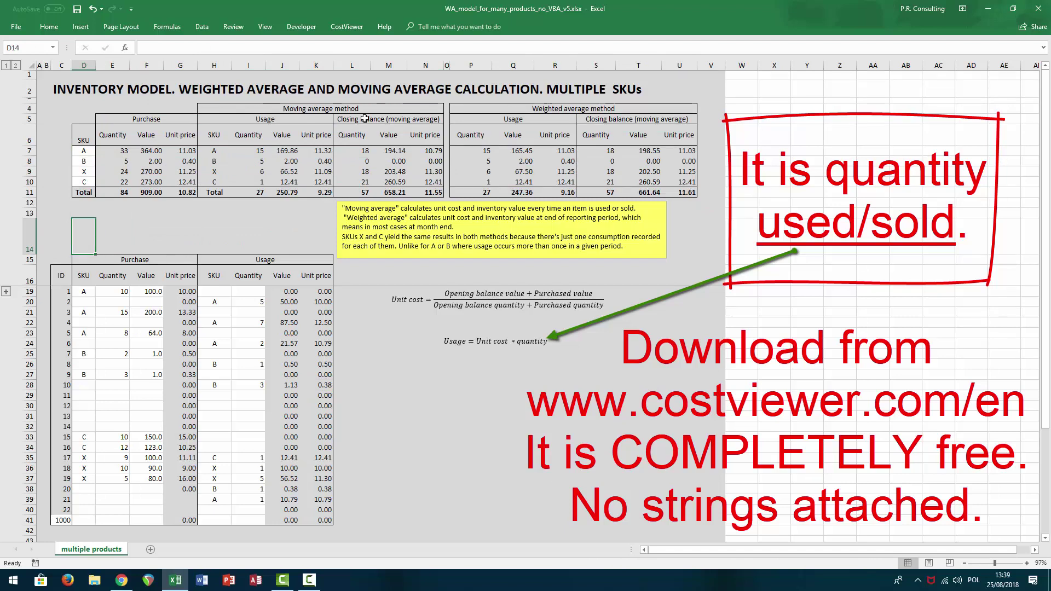
pyautogui.click(466, 109)
pyautogui.click(203, 109)
pyautogui.click(188, 229)
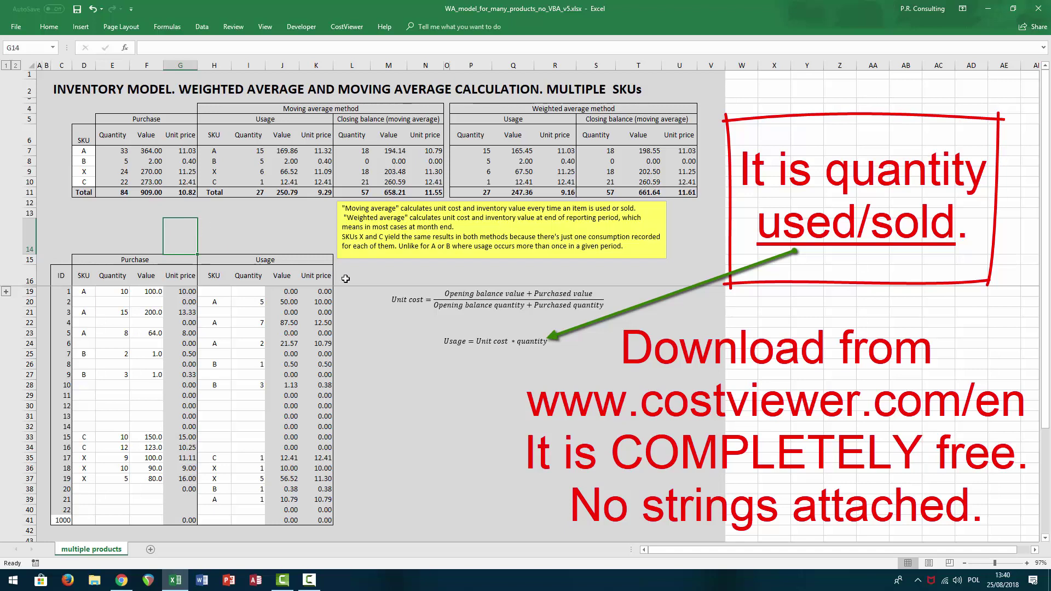
# Examine SKU A's usage entries and unit prices in rows 20 to 24 against its first purchase in row 19.
pyautogui.moveTo(212, 301); pyautogui.dragTo(245, 346)
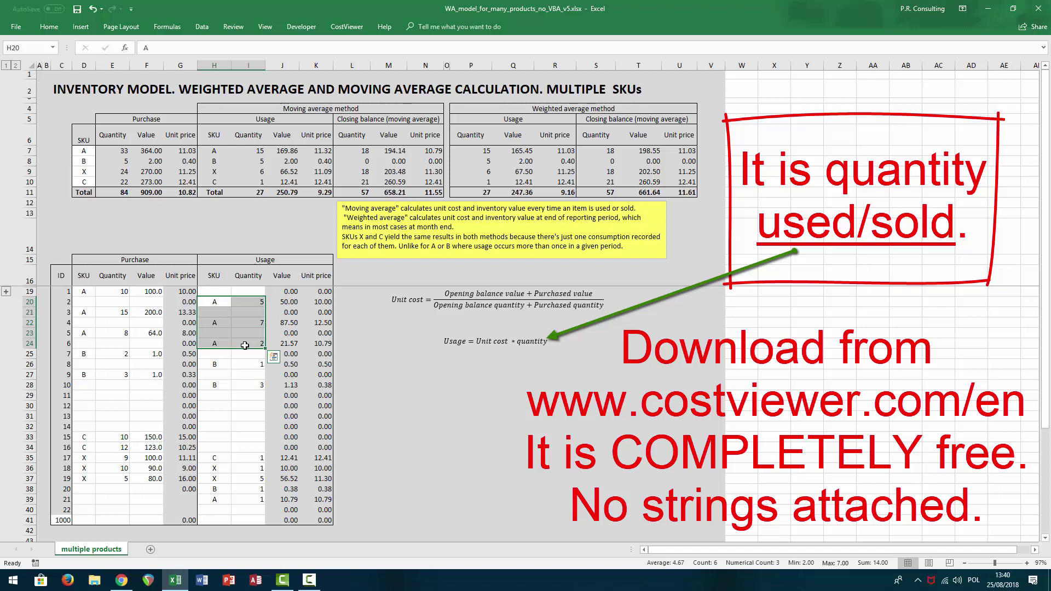
pyautogui.moveTo(315, 304); pyautogui.dragTo(318, 344)
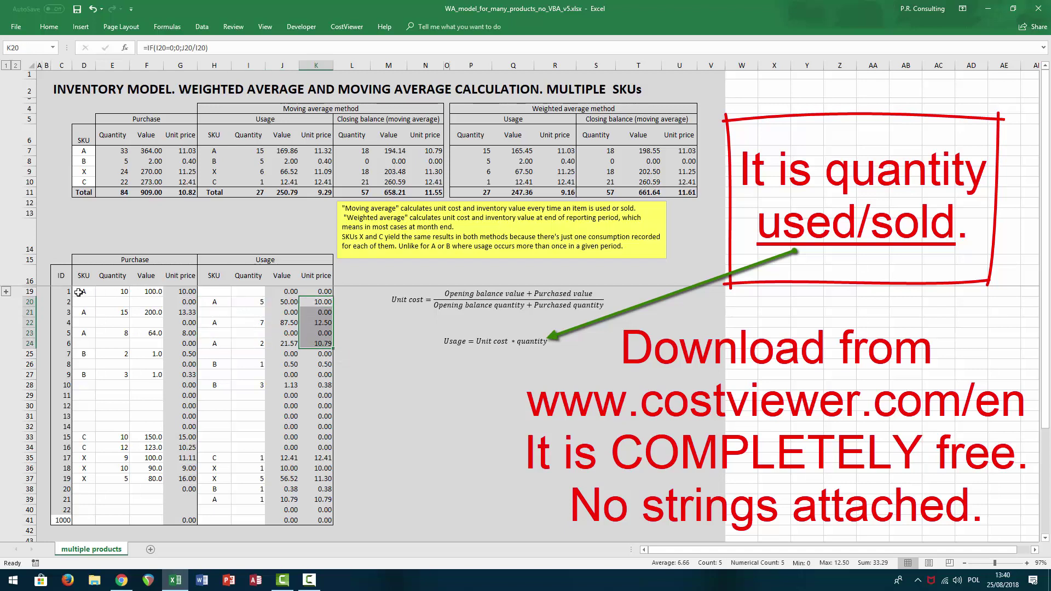
pyautogui.click(180, 292)
pyautogui.moveTo(84, 292); pyautogui.dragTo(131, 291)
pyautogui.moveTo(213, 301); pyautogui.dragTo(257, 302)
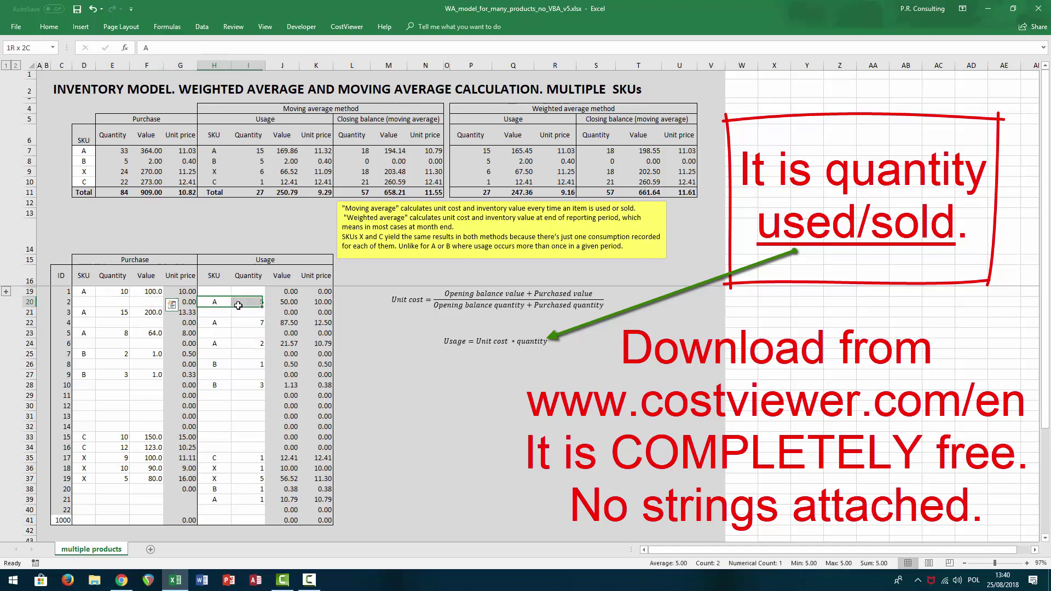
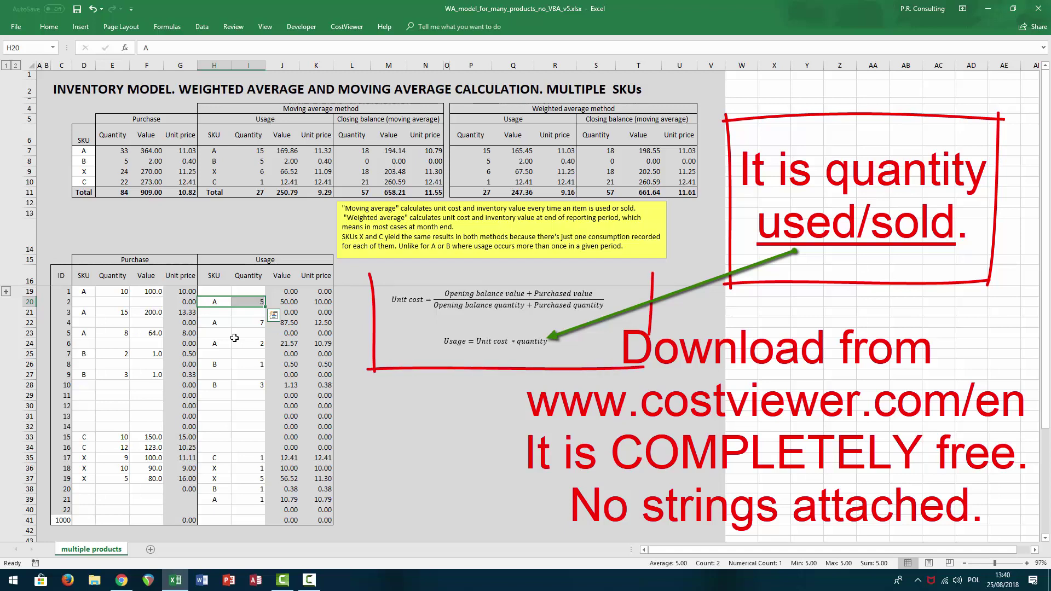
# Review the unit cost and usage formula notes beside the table together with the usage quantity column.
pyautogui.click(378, 271)
pyautogui.moveTo(466, 312)
pyautogui.mouseDown()
pyautogui.moveTo(625, 378)
pyautogui.moveTo(654, 366)
pyautogui.mouseUp()
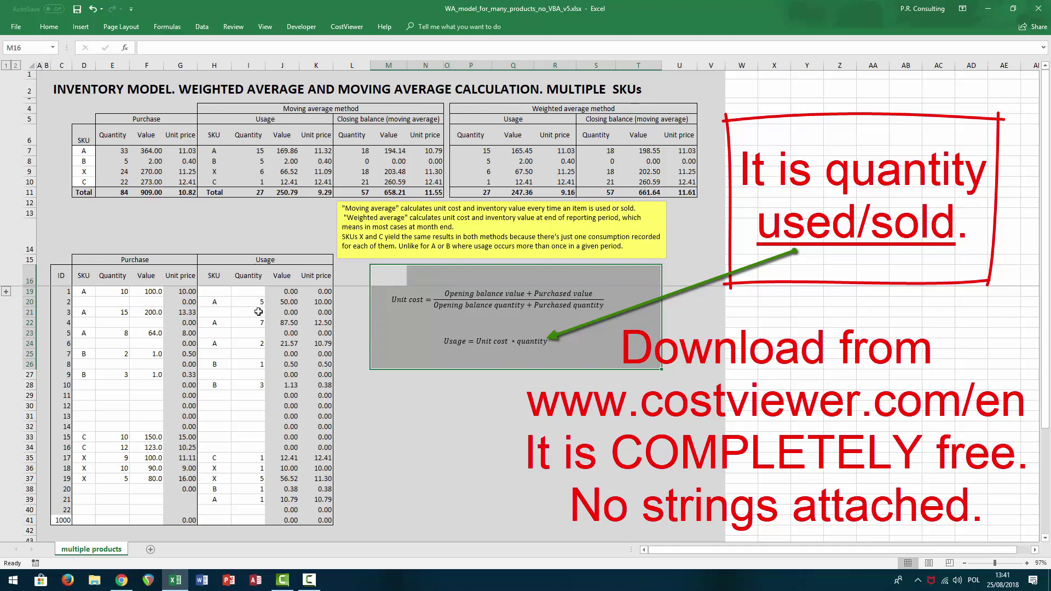
pyautogui.moveTo(255, 296); pyautogui.dragTo(255, 514)
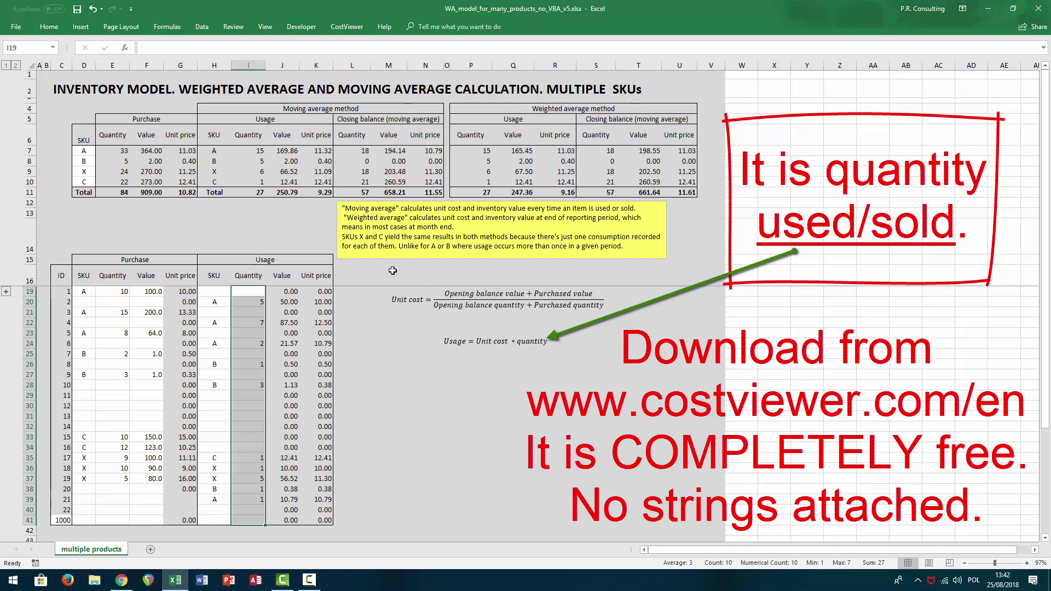
pyautogui.moveTo(392, 271); pyautogui.dragTo(601, 363)
pyautogui.click(391, 387)
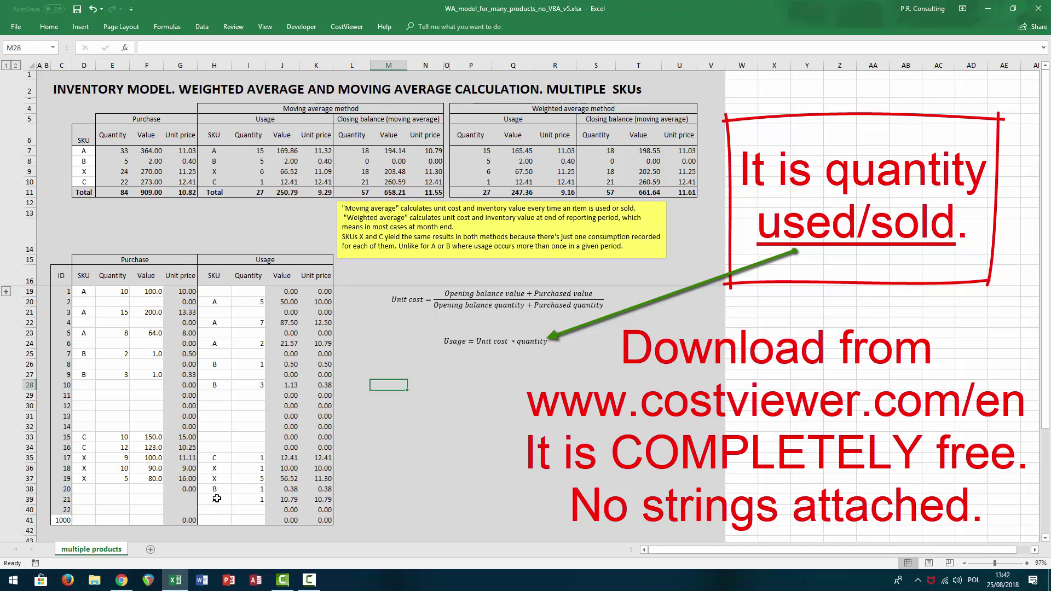
# Clear the SKU and quantity of the usage entries in rows 38 and 39.
pyautogui.moveTo(214, 489); pyautogui.dragTo(242, 498)
pyautogui.press('Delete')
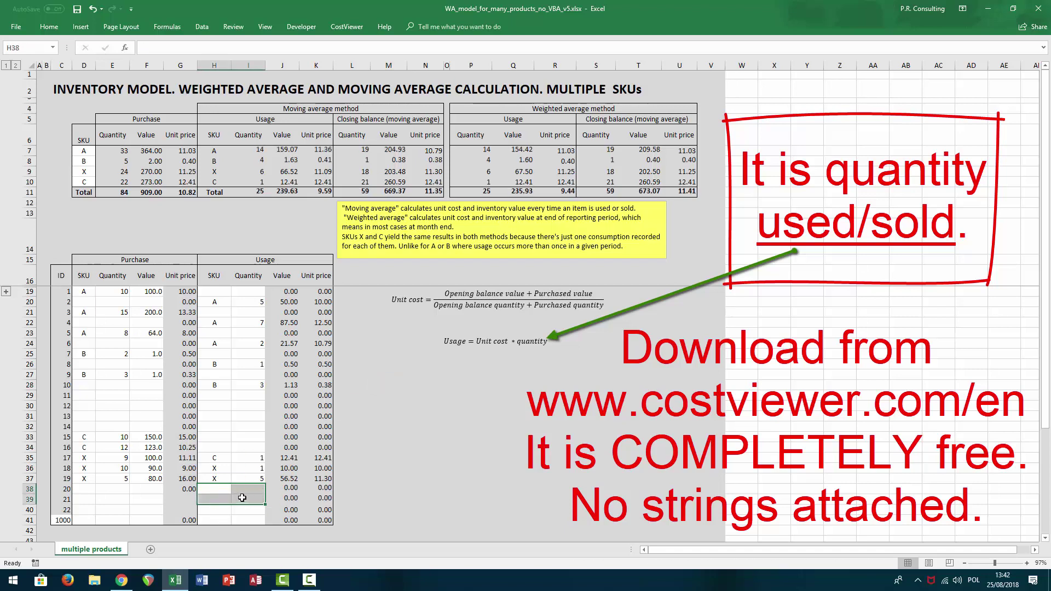
pyautogui.press('Up')
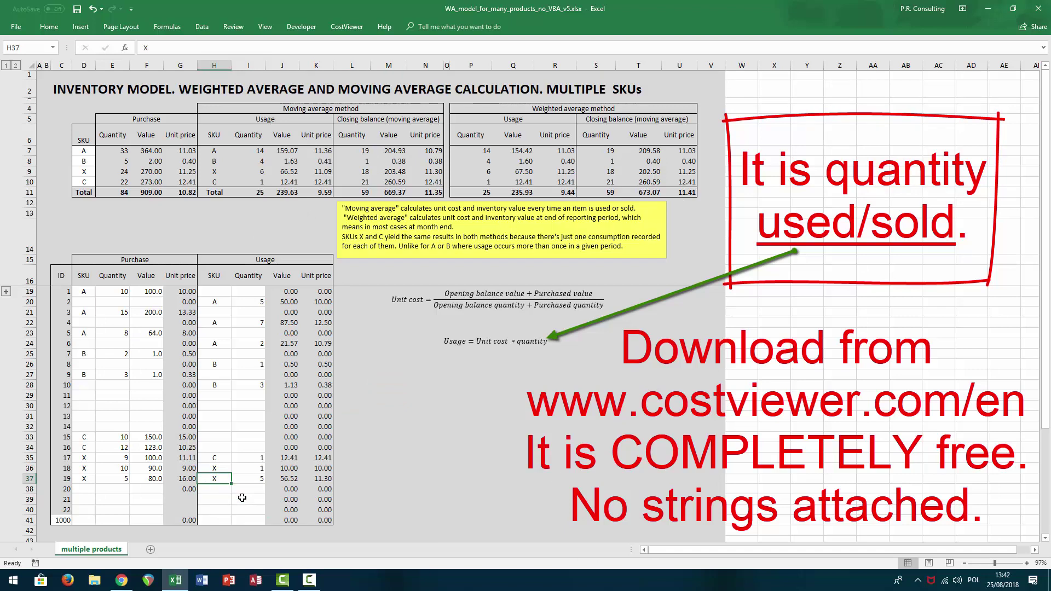
# Review the summary rows of SKUs A, B and X and the unit prices of their individual usages in column K.
pyautogui.moveTo(29, 150); pyautogui.dragTo(33, 171)
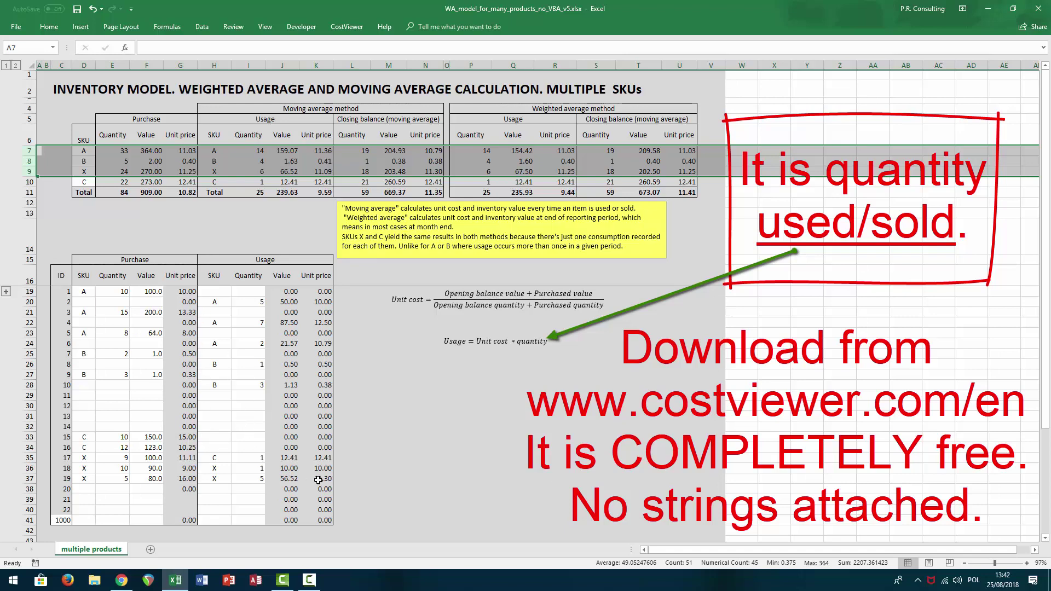
pyautogui.moveTo(317, 471); pyautogui.dragTo(311, 478)
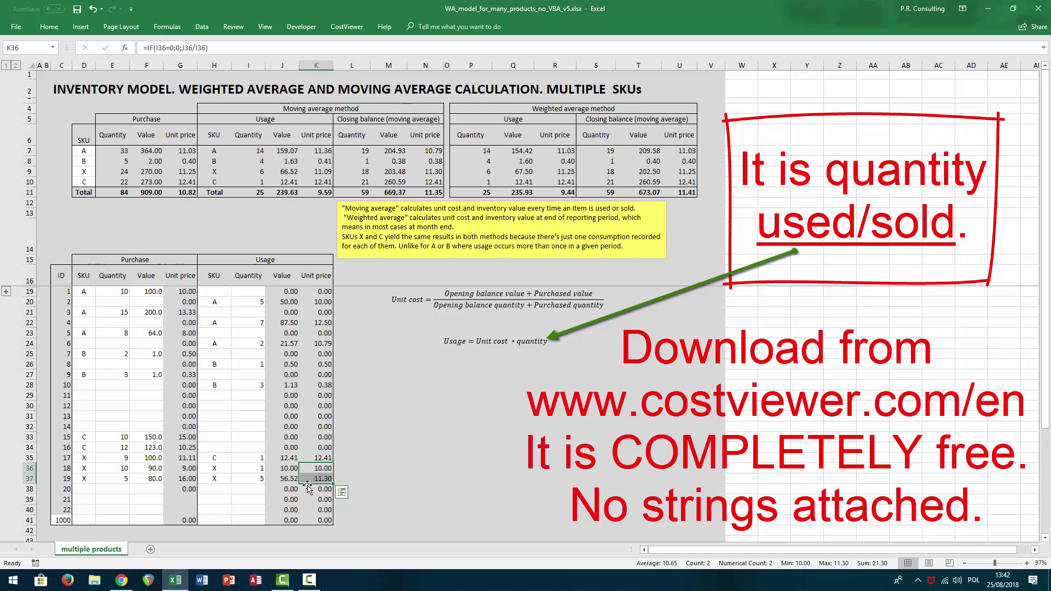
pyautogui.click(306, 302)
pyautogui.press('Down')
pyautogui.press('Down')
pyautogui.press('Down')
pyautogui.press('Down')
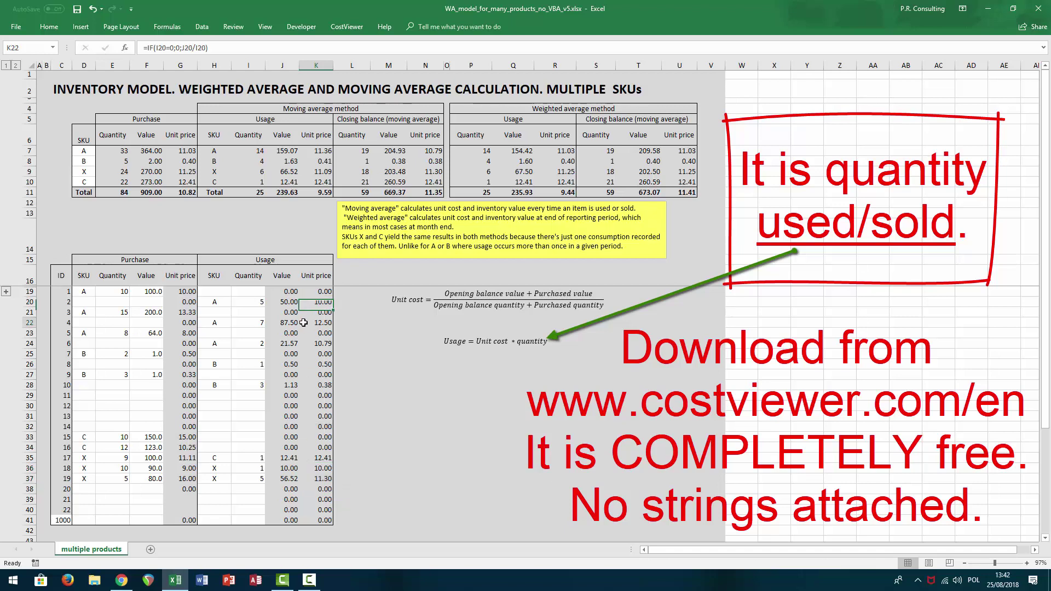
pyautogui.press('Down')
pyautogui.press('Down')
pyautogui.press('Down')
pyautogui.press('Down')
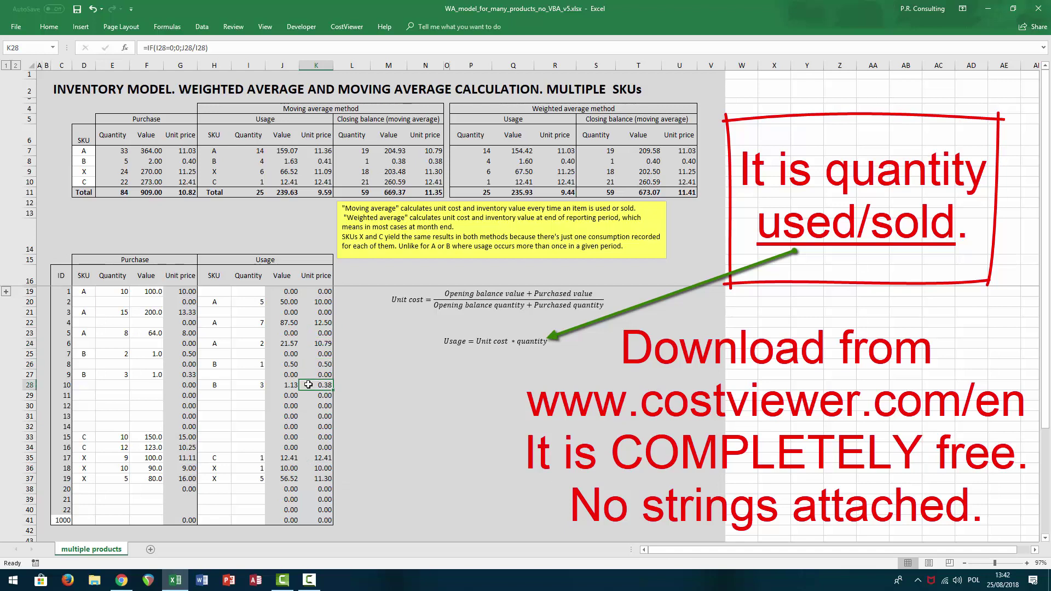
# Compare the closing balance unit prices of SKUs A, B and X between the moving average and weighted average methods.
pyautogui.moveTo(29, 151); pyautogui.dragTo(30, 171)
pyautogui.moveTo(425, 151); pyautogui.dragTo(433, 172)
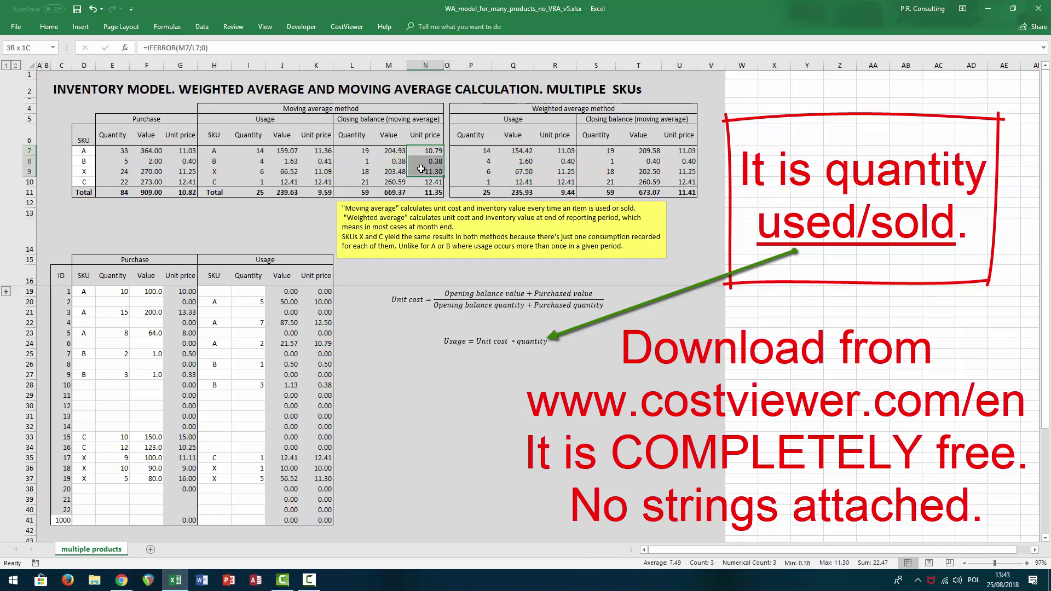
pyautogui.moveTo(674, 151); pyautogui.dragTo(678, 172)
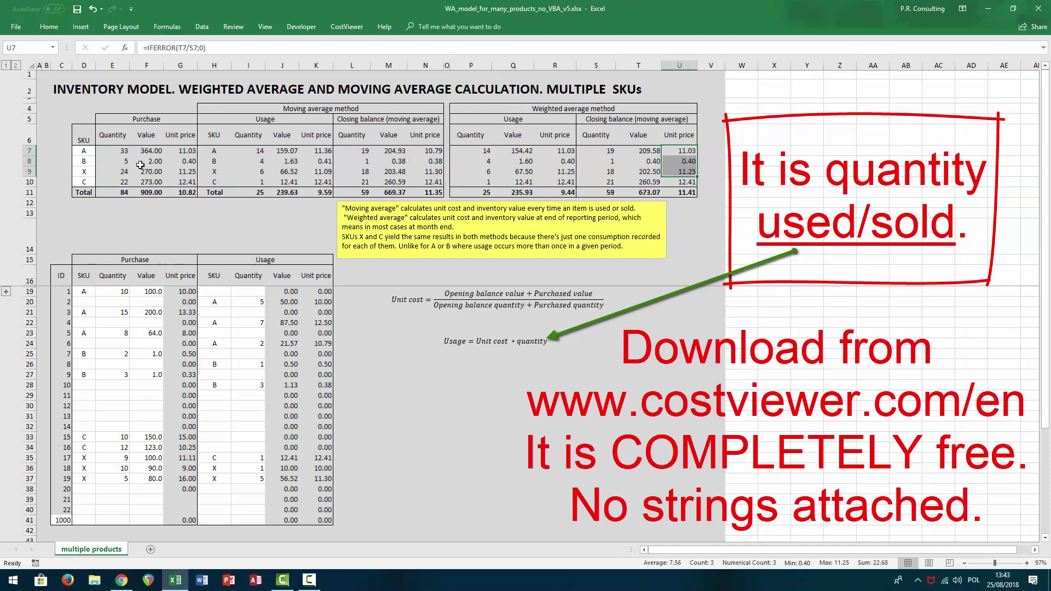
# Compare SKU C's summary row with the unit price of its usage in row 35.
pyautogui.click(36, 183)
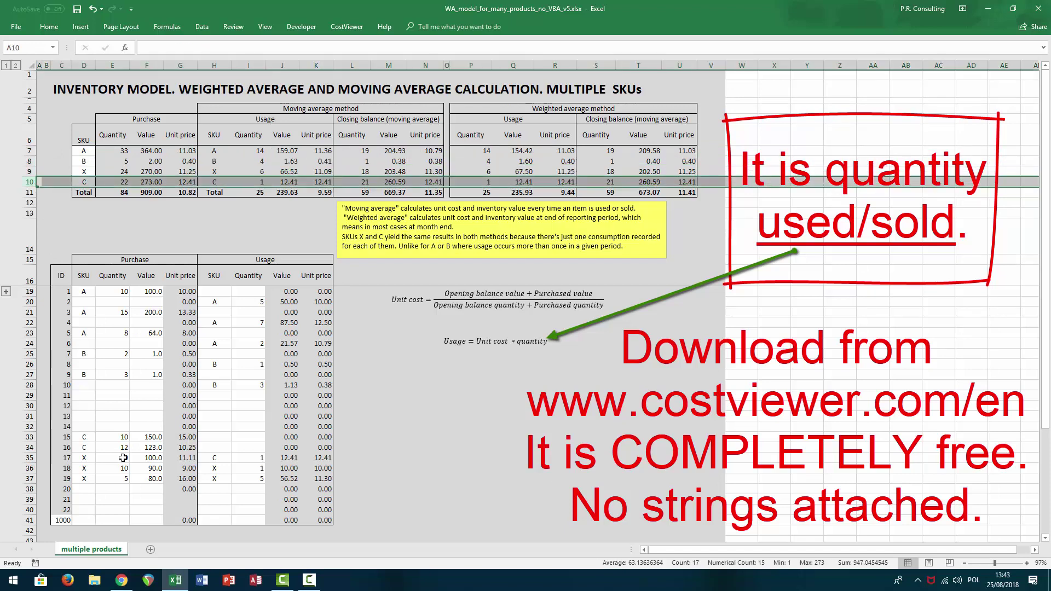
pyautogui.click(217, 458)
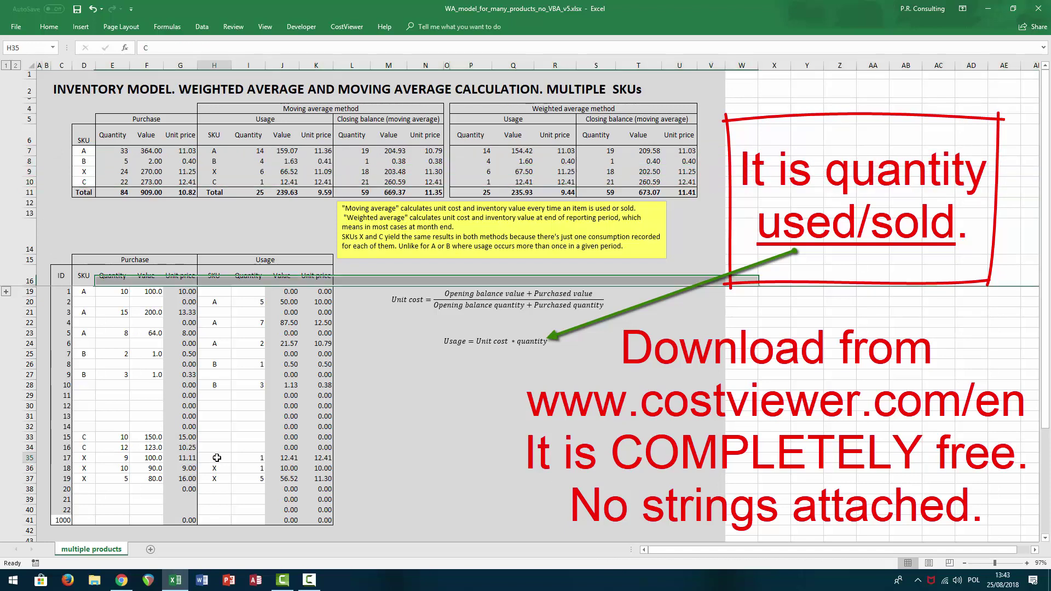
pyautogui.click(318, 458)
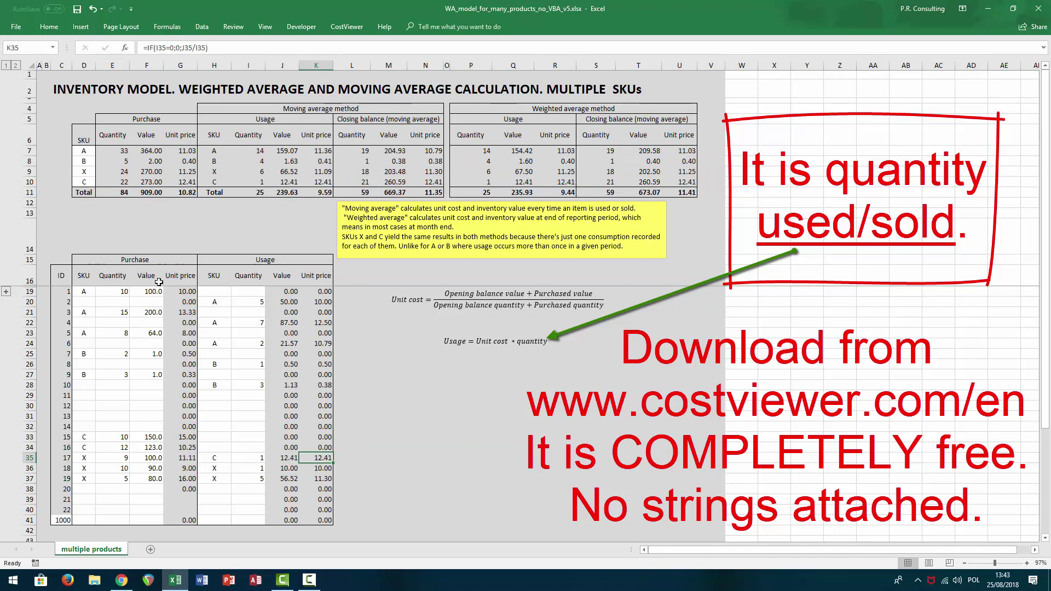
pyautogui.click(29, 182)
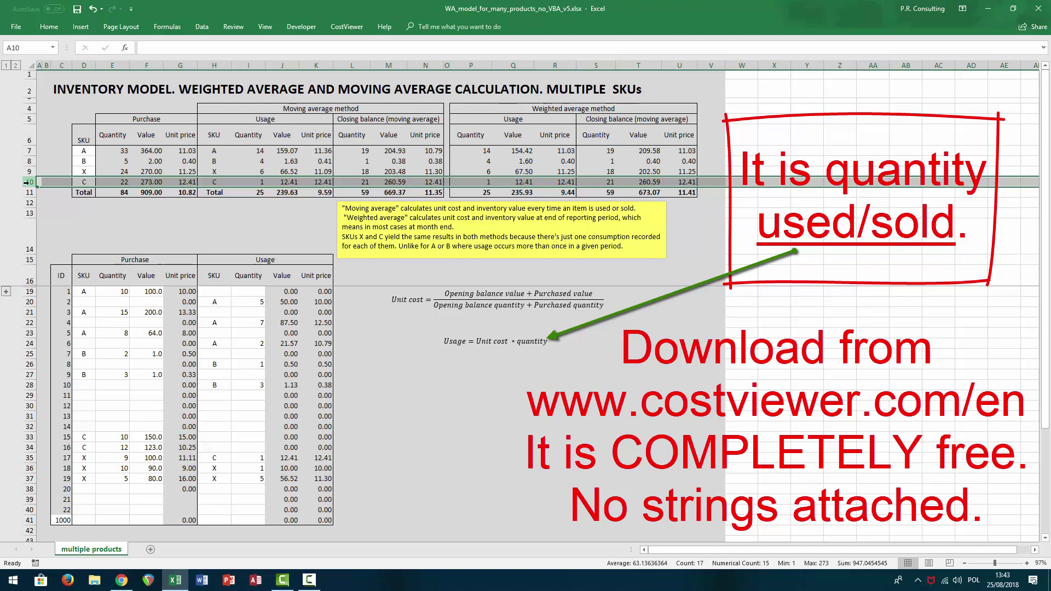
# Enter a usage of SKU C with quantity 1 in row 33 and compare its closing unit prices under both methods.
pyautogui.click(217, 439)
pyautogui.write('C')
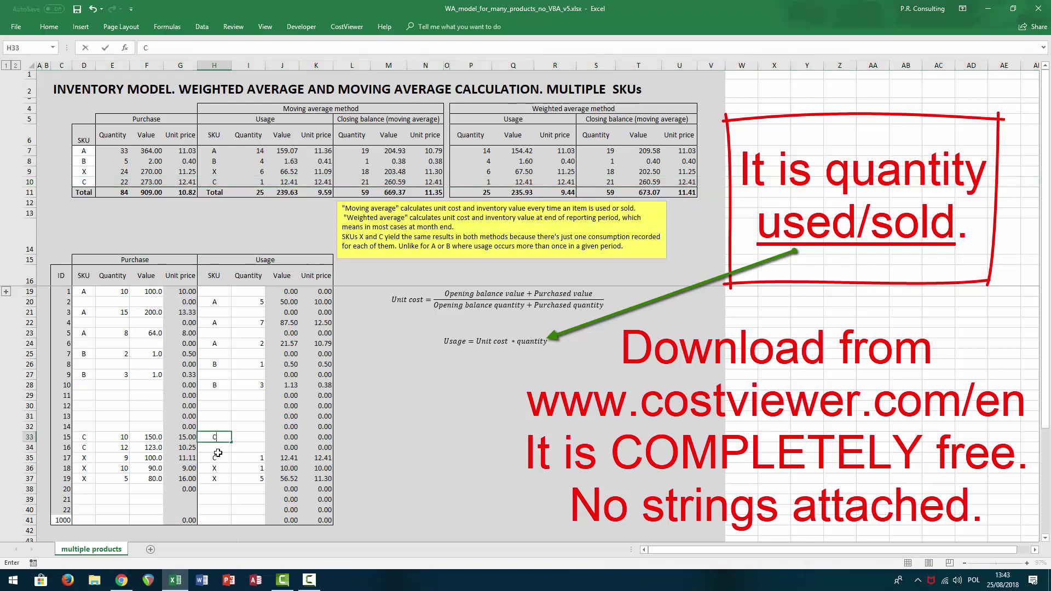
pyautogui.press('Tab')
pyautogui.write('1')
pyautogui.press('Down')
pyautogui.press('Up')
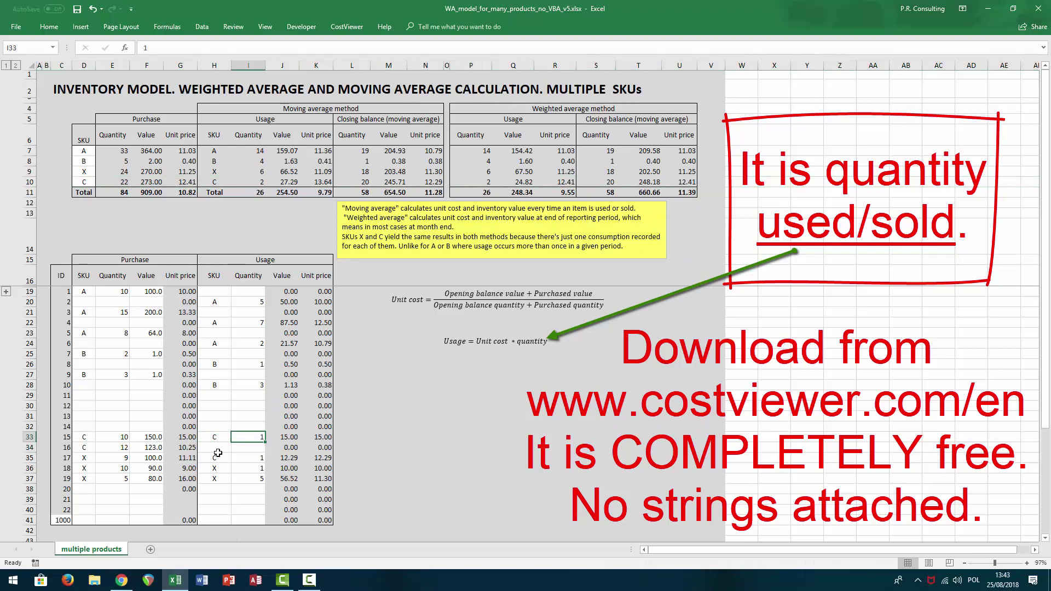
pyautogui.click(410, 183)
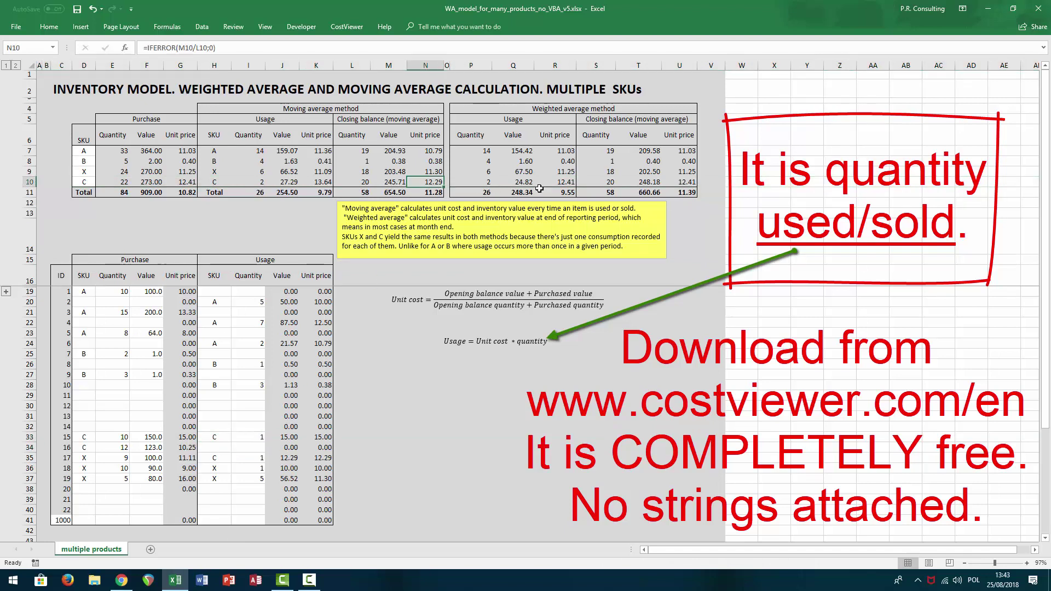
pyautogui.click(664, 182)
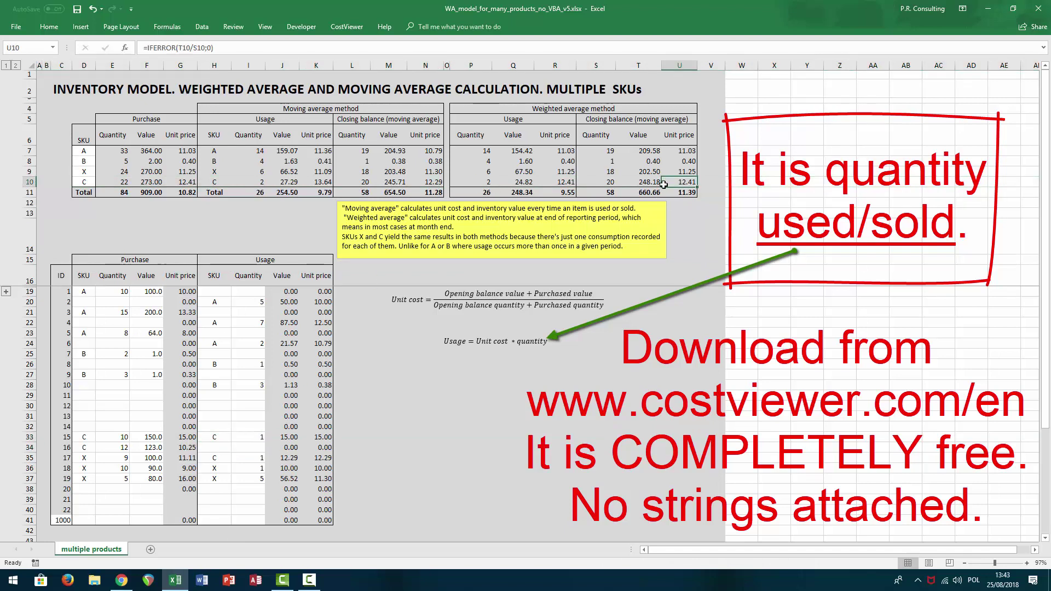
# Inspect the unit price and value formulas of SKU A's usage in row 22.
pyautogui.click(354, 321)
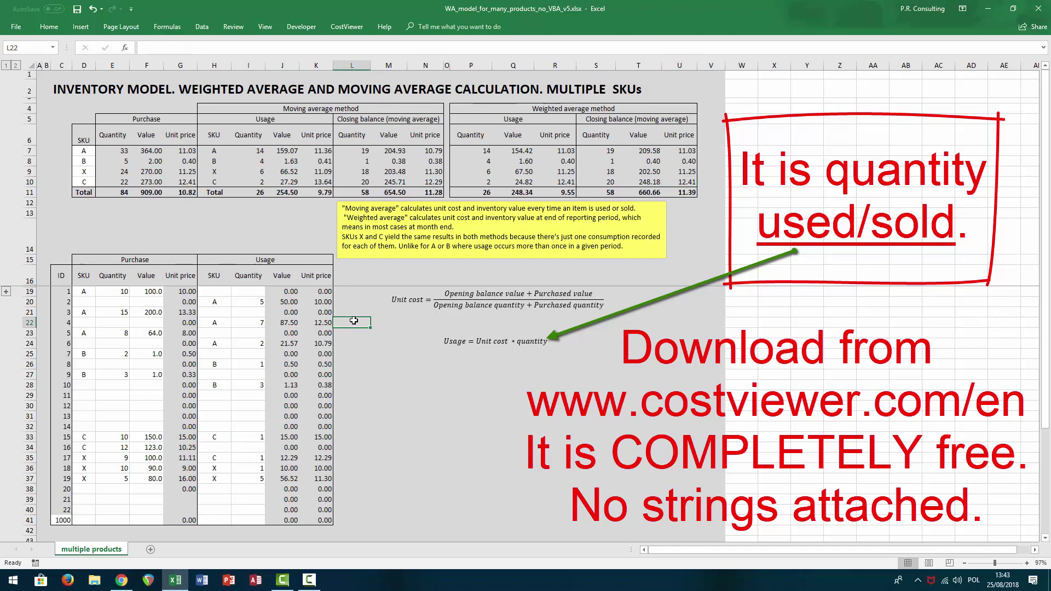
pyautogui.press('Left')
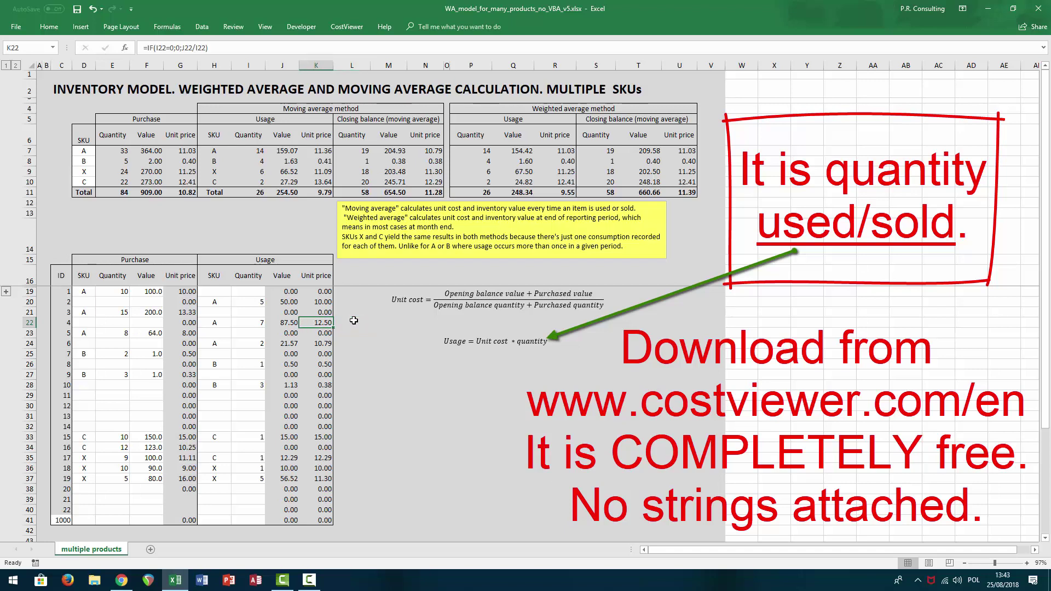
pyautogui.press('Left')
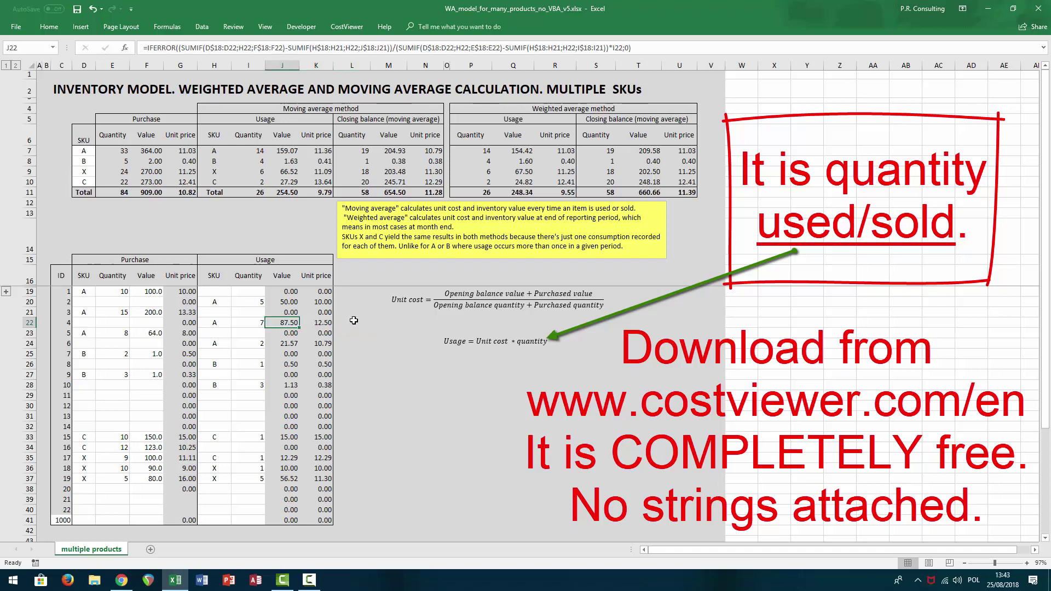